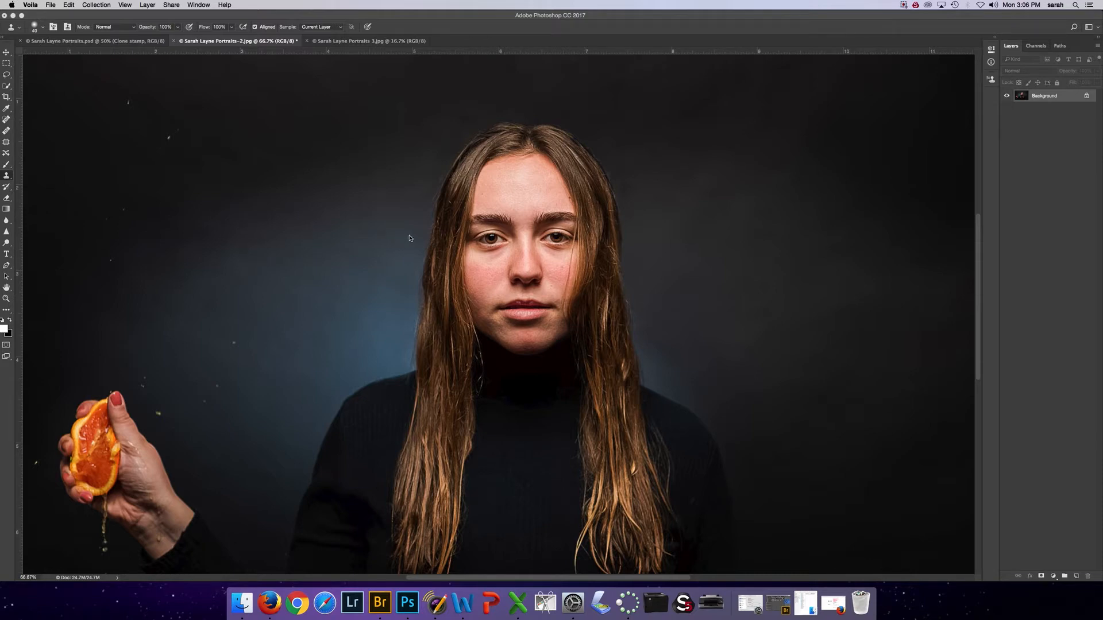
# Look over the three open portraits, examining the one with the halved oranges and the one with the squeezed orange
pyautogui.click(150, 43)
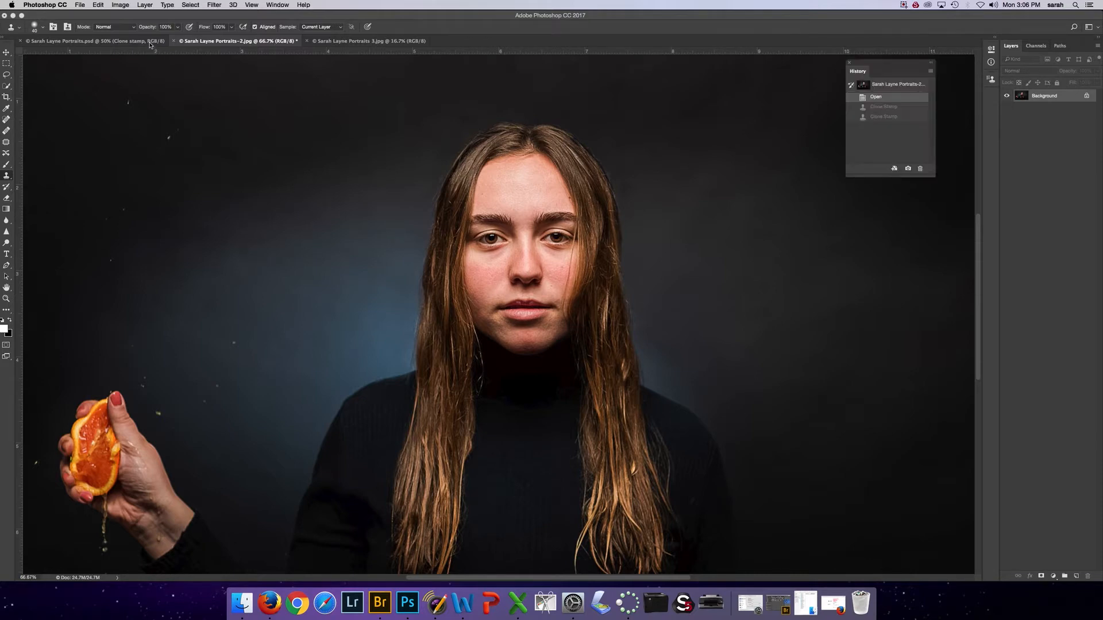
pyautogui.click(151, 43)
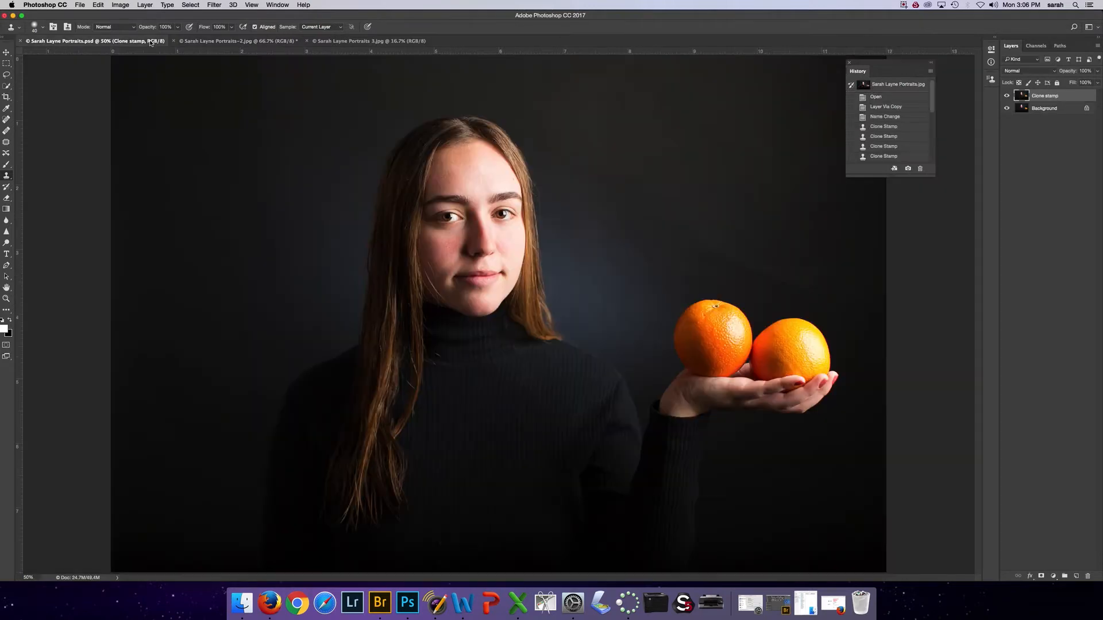
pyautogui.click(400, 41)
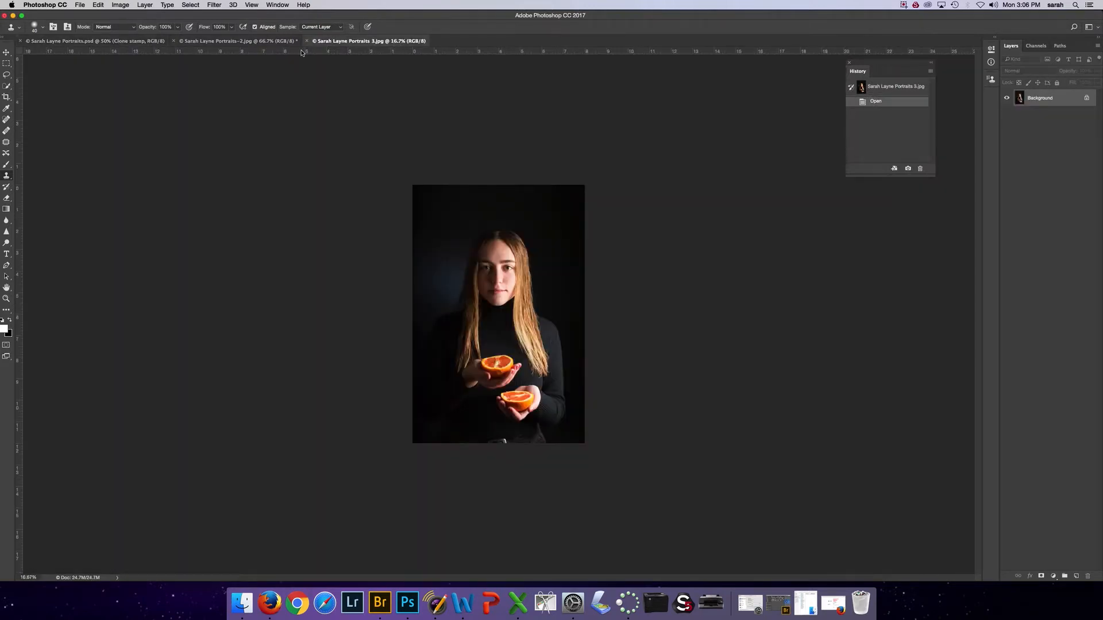
pyautogui.press('super+equal')
pyautogui.press('super+equal')
pyautogui.press('super+equal')
pyautogui.press('super+equal')
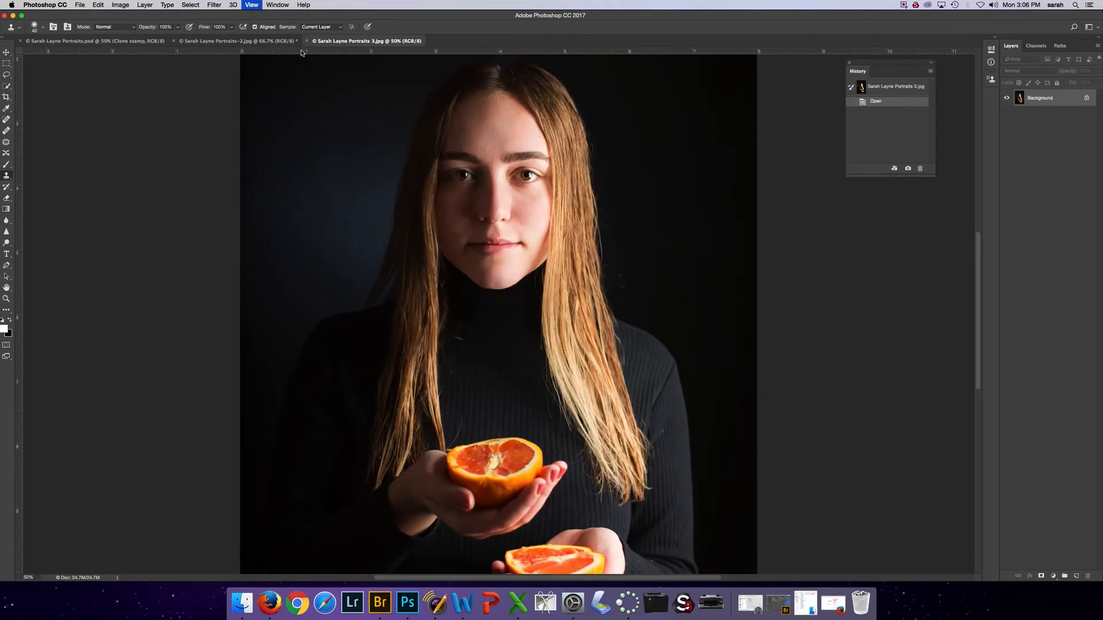
pyautogui.scroll(3, 345, 141)
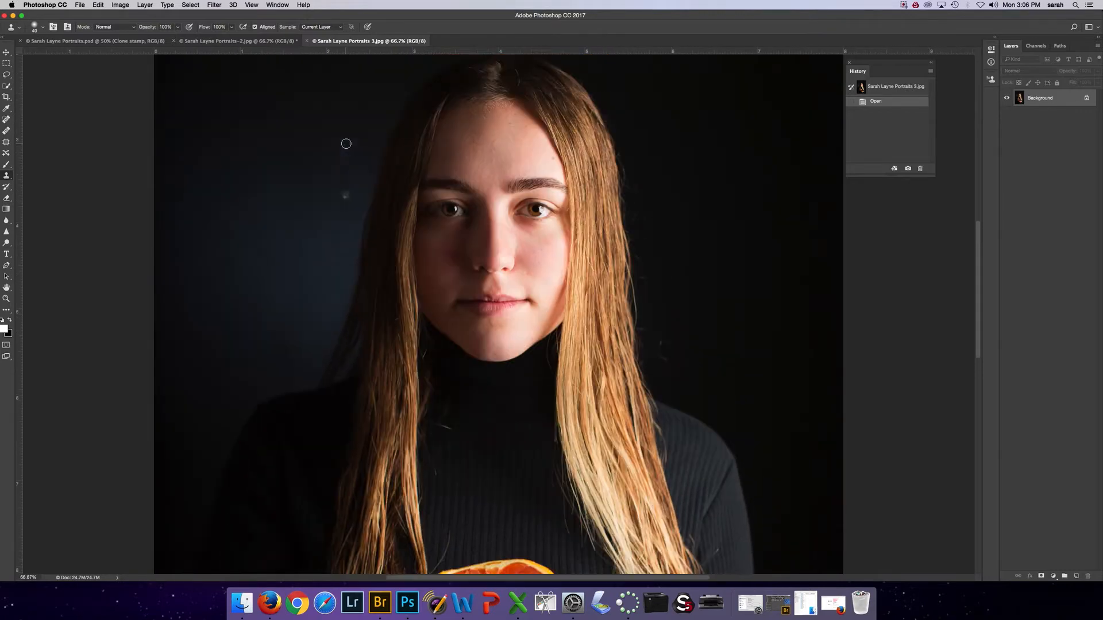
pyautogui.scroll(1, 346, 143)
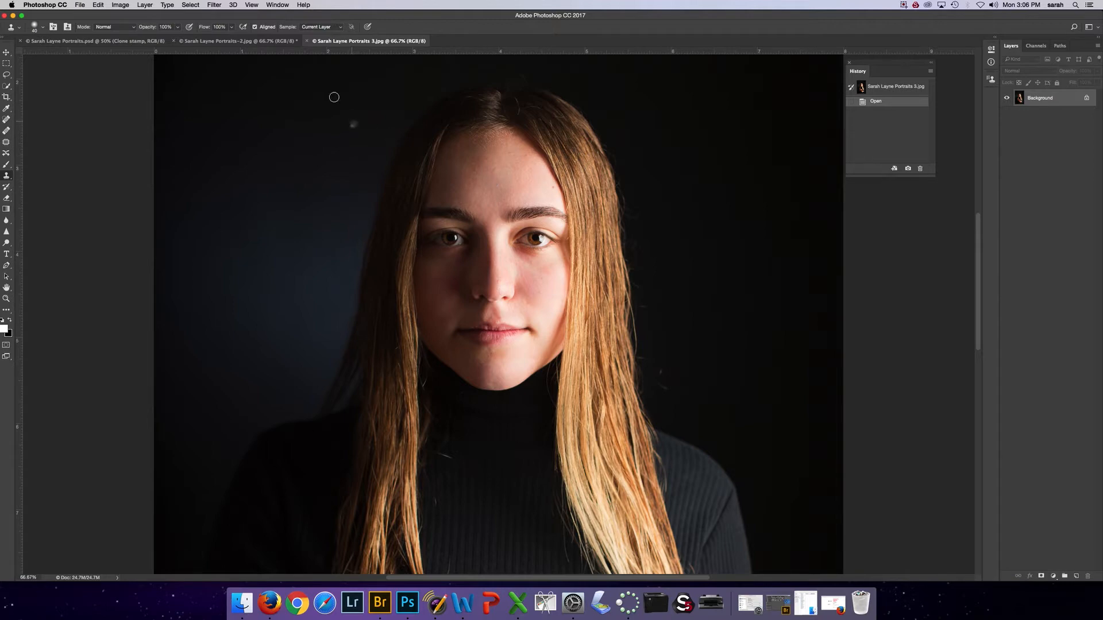
pyautogui.click(187, 40)
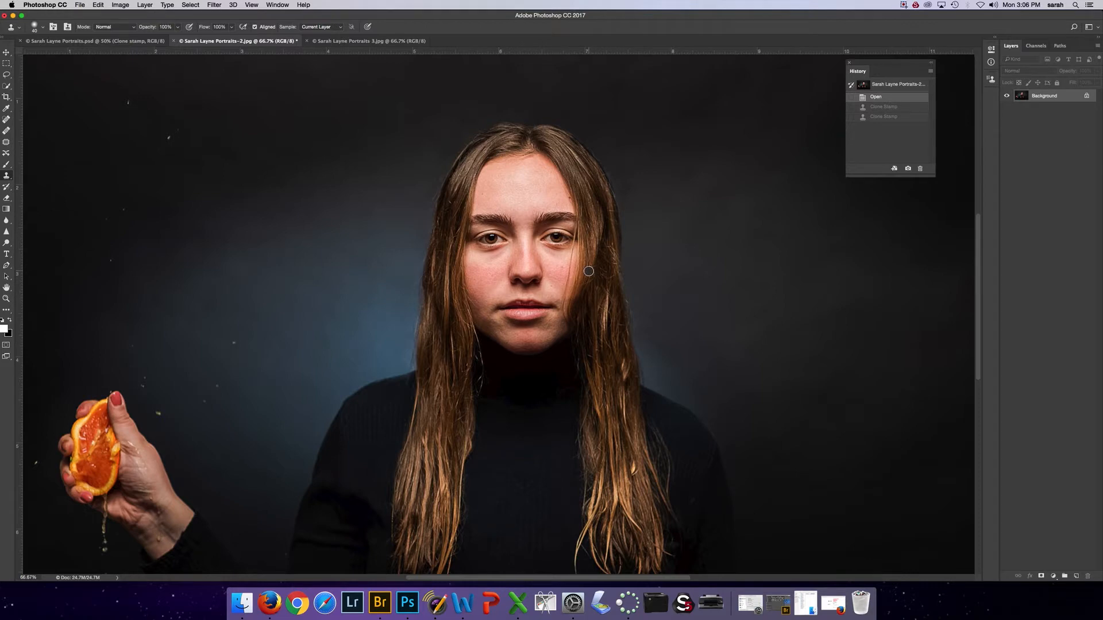
# Examine the facial skin closely in the portrait with the two whole oranges
pyautogui.click(131, 40)
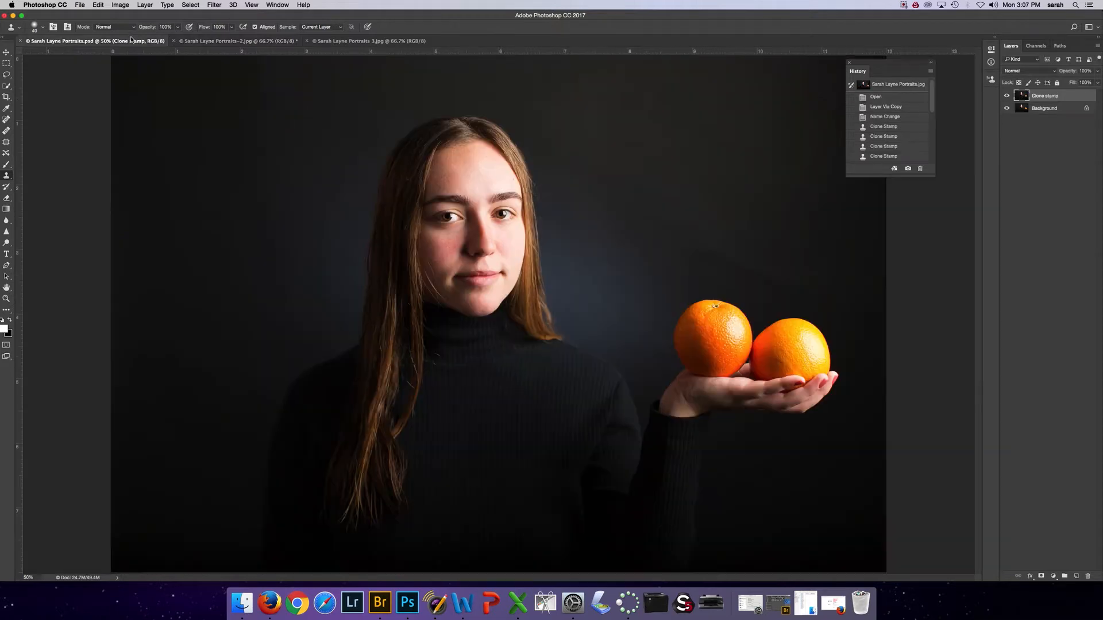
pyautogui.press('super+equal')
pyautogui.press('super+equal')
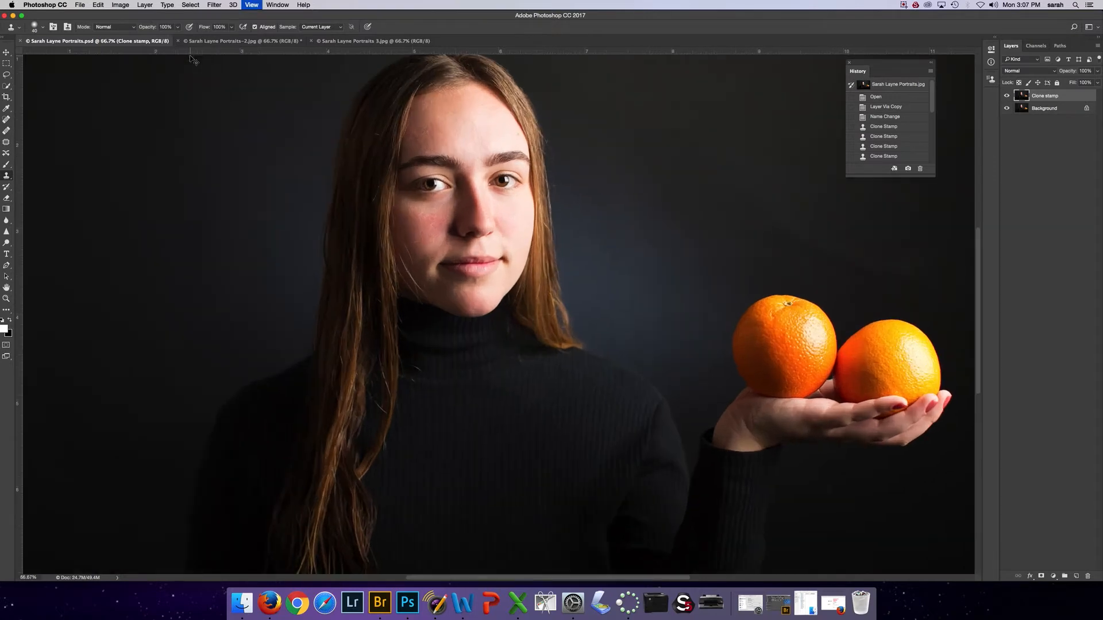
pyautogui.scroll(5, 224, 131)
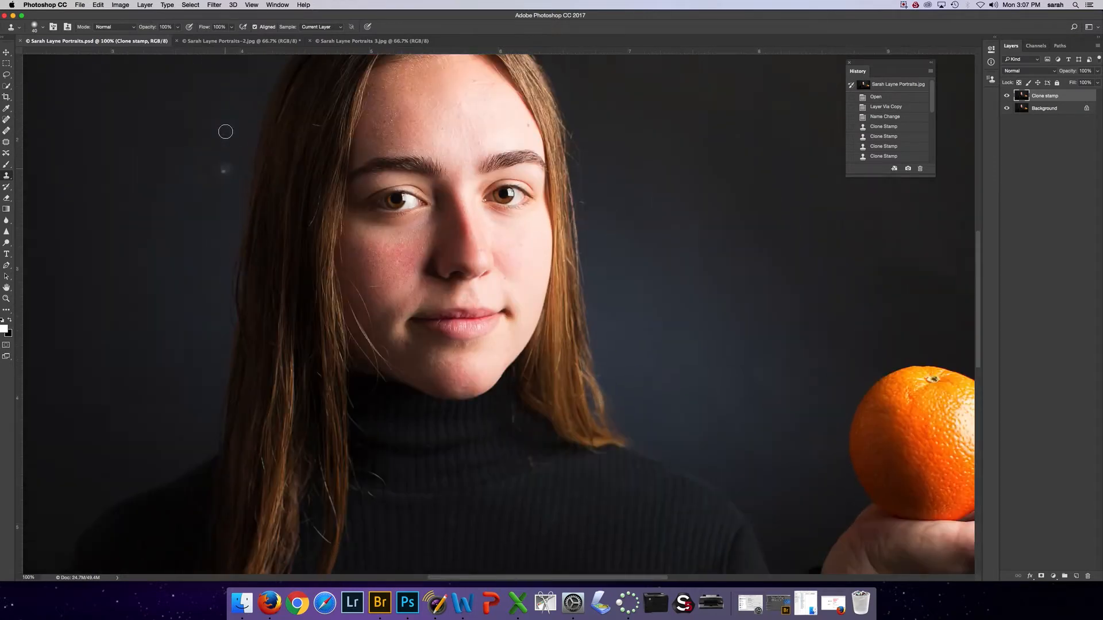
pyautogui.press('super+equal')
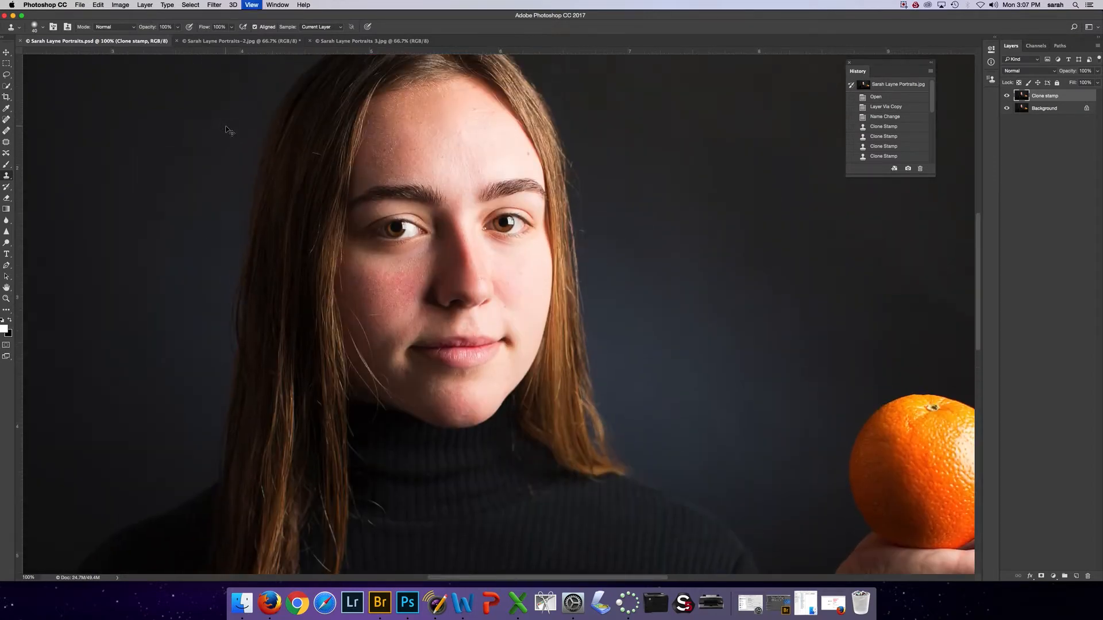
pyautogui.scroll(10, 237, 132)
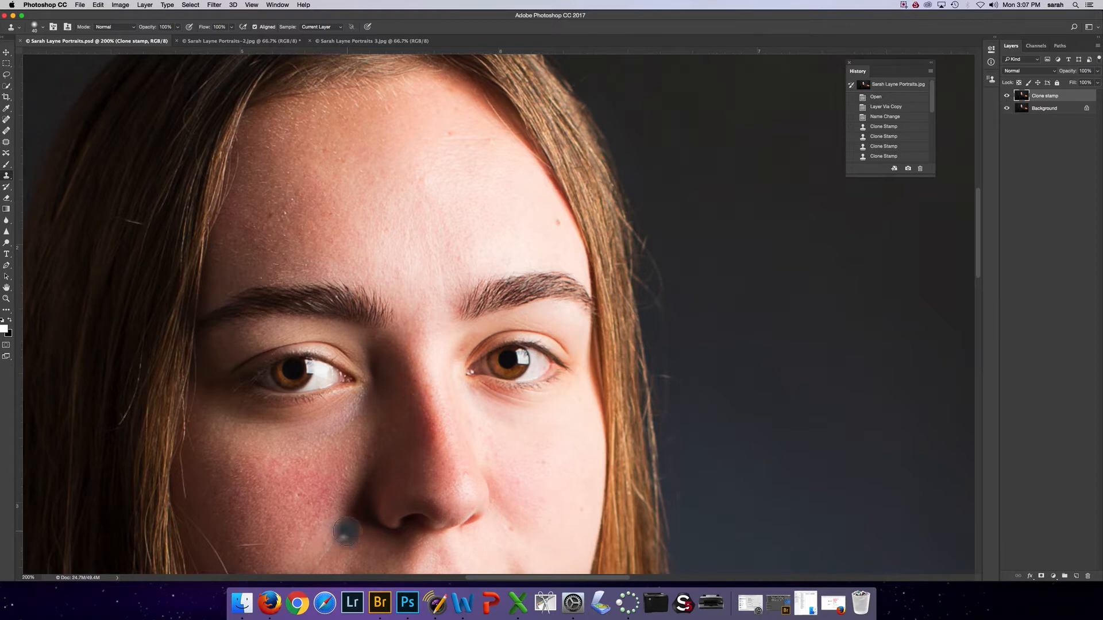
pyautogui.press('super+minus')
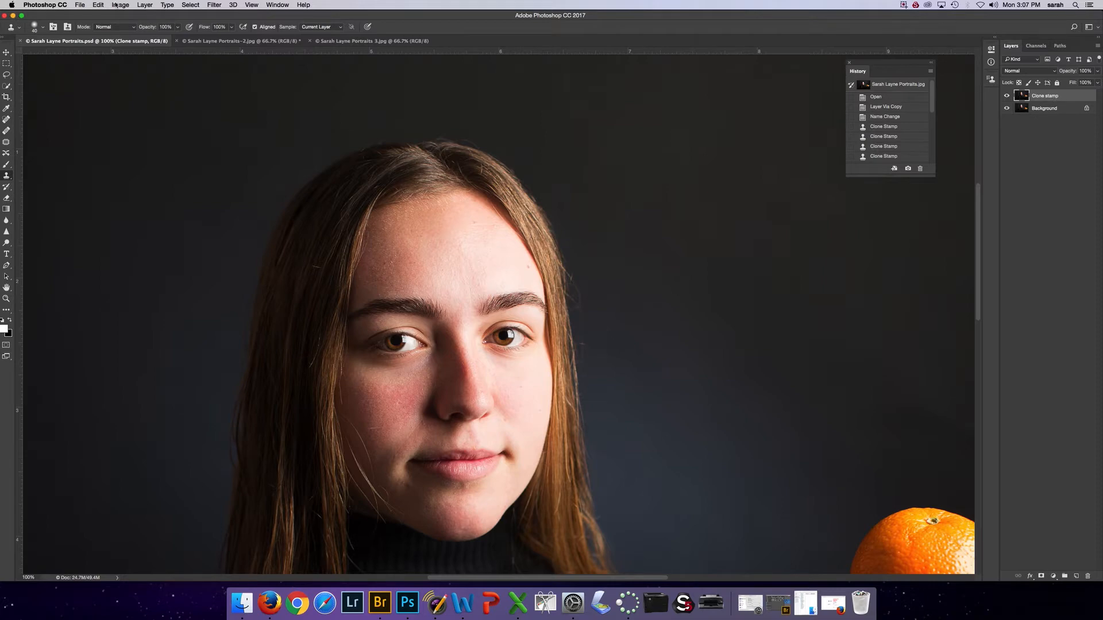
# Duplicate the Clone stamp layer and name the copy "Spot healing/healing brush"
pyautogui.click(142, 5)
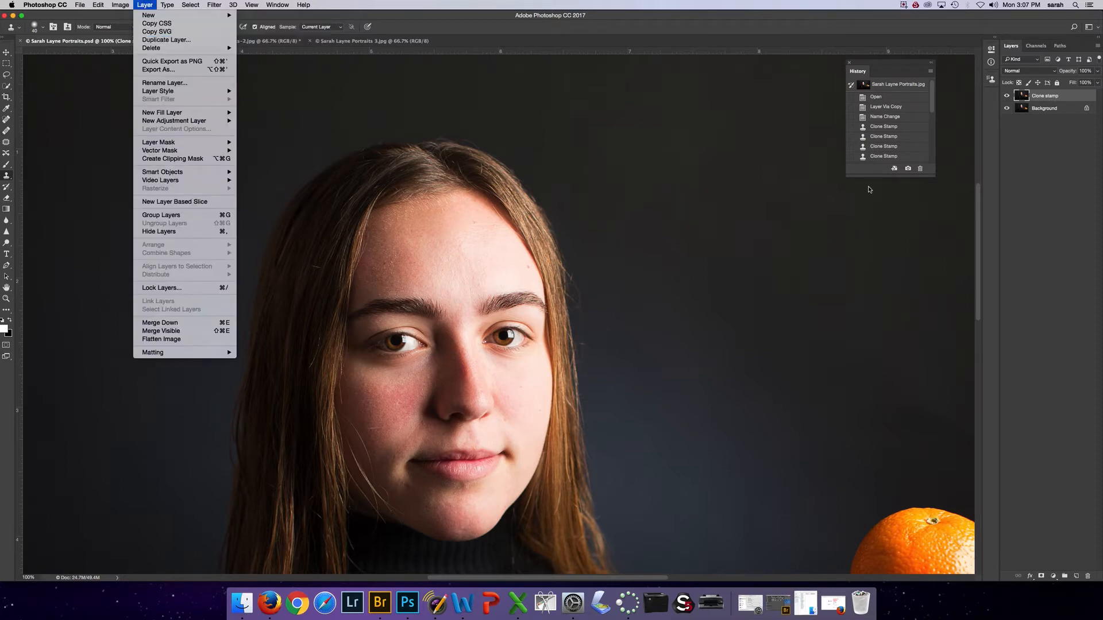
pyautogui.click(1072, 178)
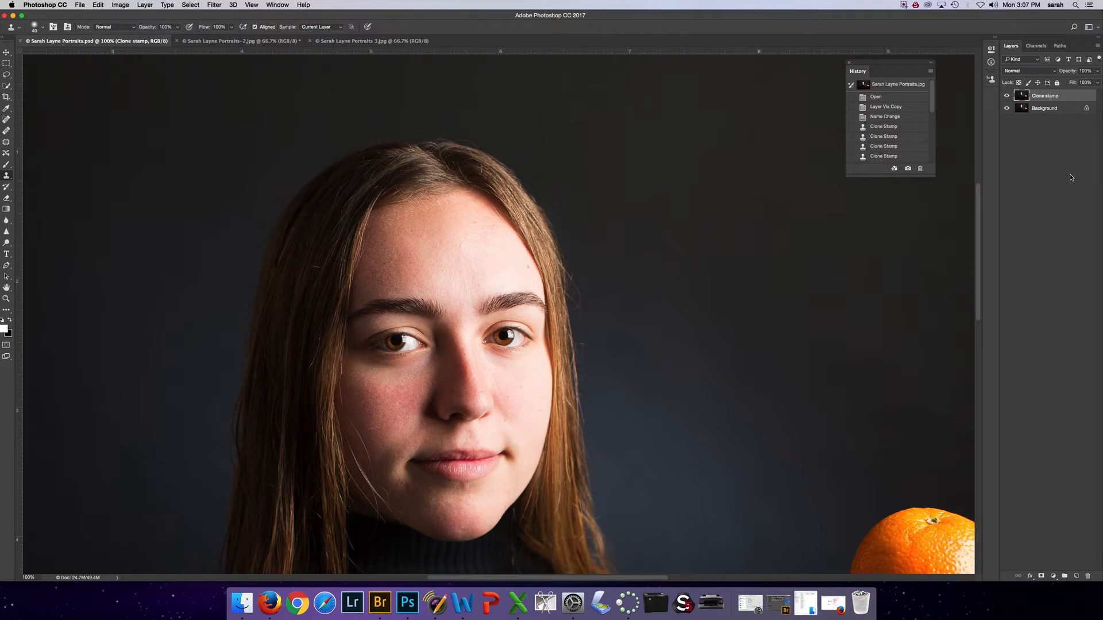
pyautogui.press('super+j')
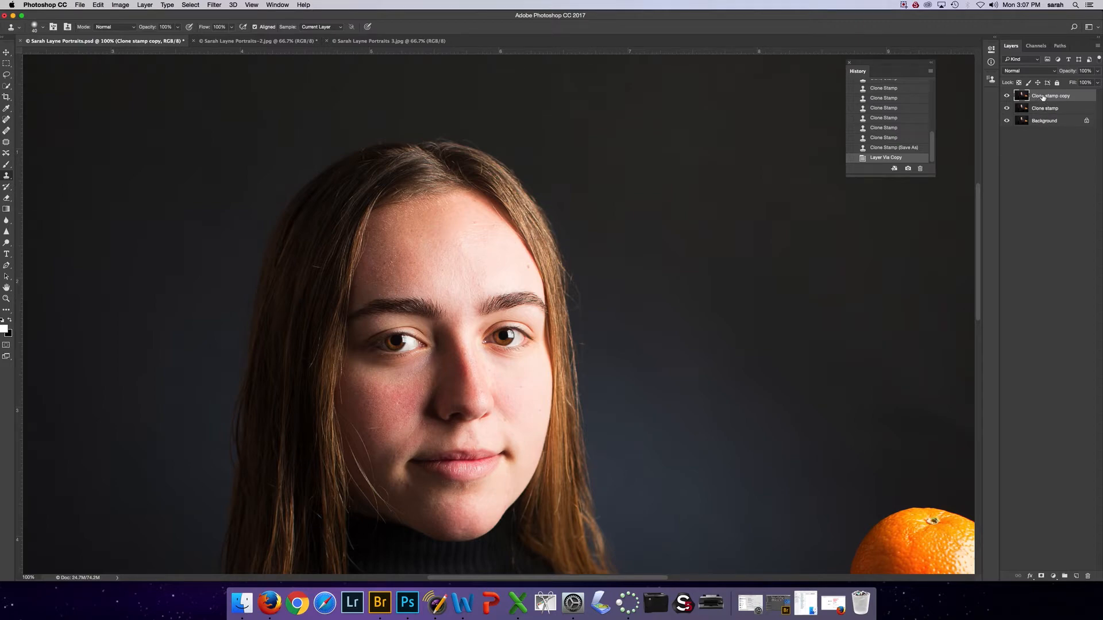
pyautogui.doubleClick(1051, 96)
pyautogui.write('Spot healing/healing brush')
pyautogui.press('Return')
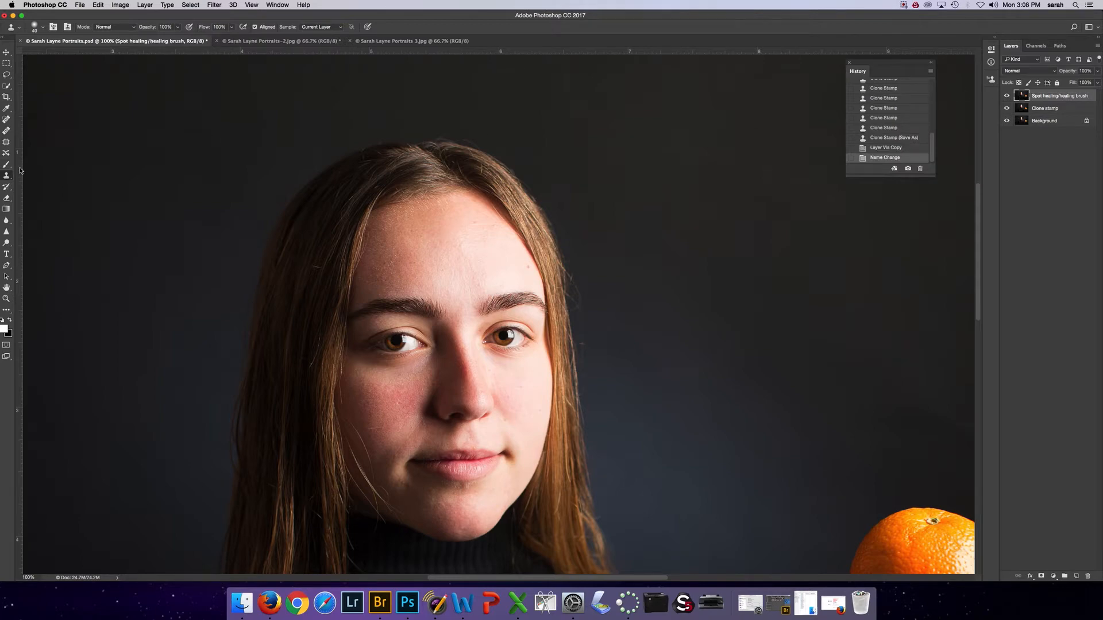
# Switch between the Healing Brush and the Spot Healing Brush to compare their options, leaving the Spot Healing Brush active
pyautogui.press('j')
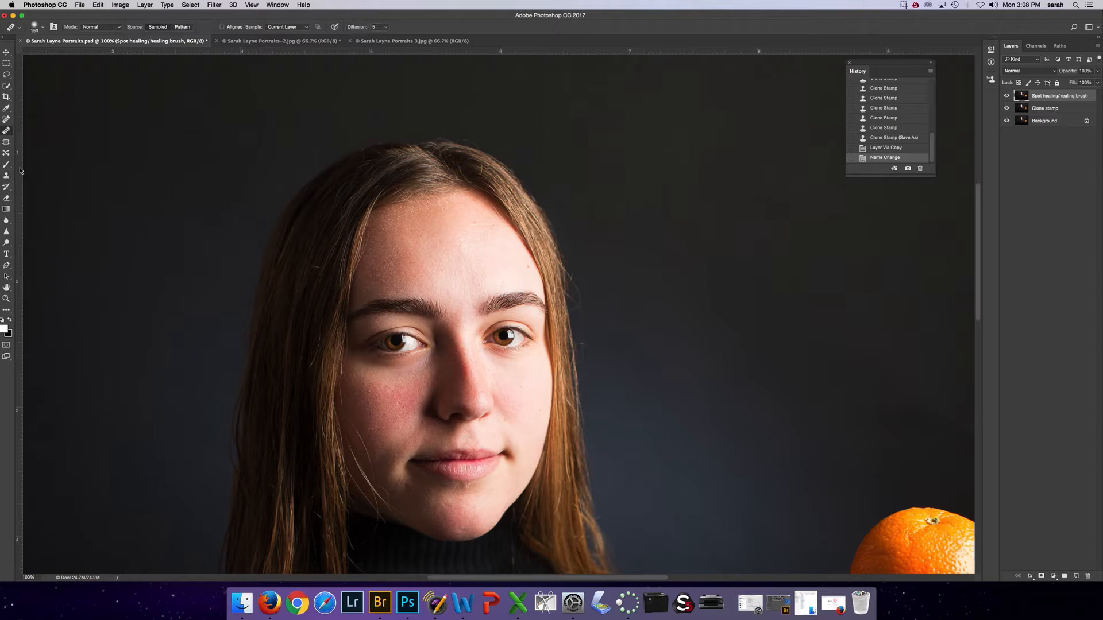
pyautogui.click(7, 120)
pyautogui.click(8, 130)
pyautogui.click(7, 120)
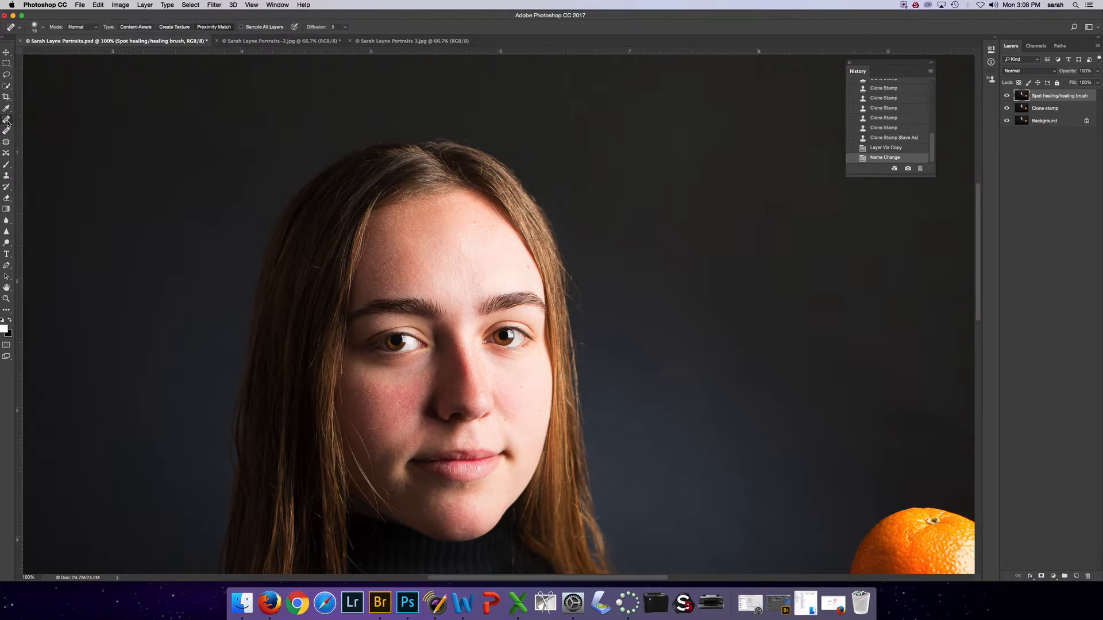
pyautogui.click(8, 131)
pyautogui.click(7, 120)
pyautogui.click(8, 131)
pyautogui.click(6, 121)
# Increase the Spot Healing Brush's hardness slightly and reduce its spacing
pyautogui.click(43, 27)
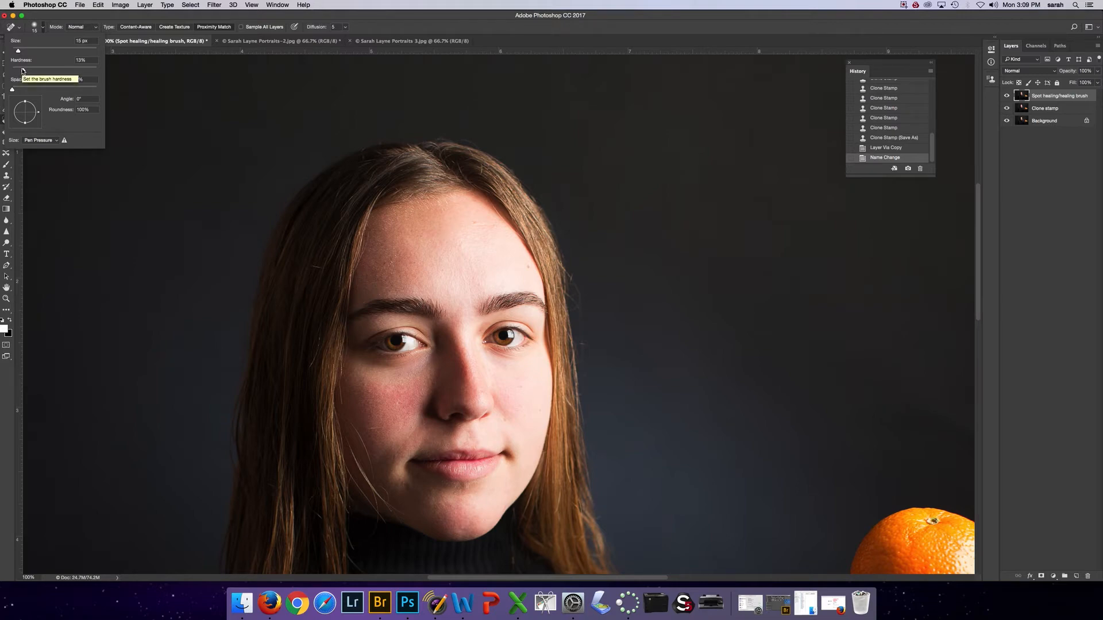
pyautogui.moveTo(23, 71); pyautogui.dragTo(35, 72)
pyautogui.moveTo(12, 91); pyautogui.dragTo(3, 89)
pyautogui.click(95, 20)
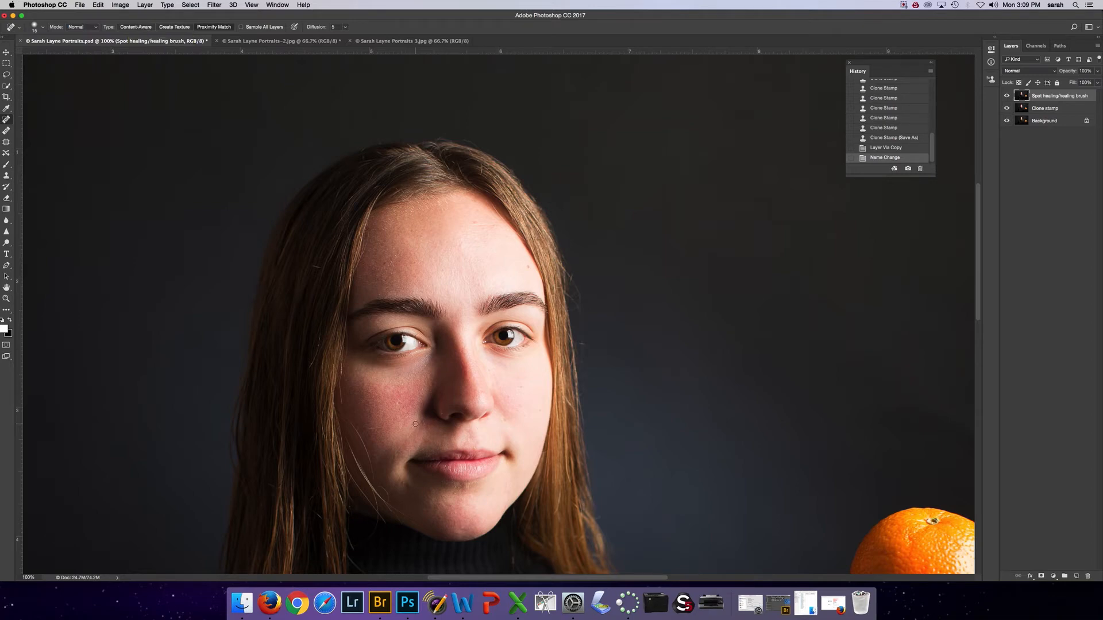
# Set the Spot Healing Brush type to Proximity Match and its diffusion to 4
pyautogui.click(179, 28)
pyautogui.click(200, 29)
pyautogui.click(147, 28)
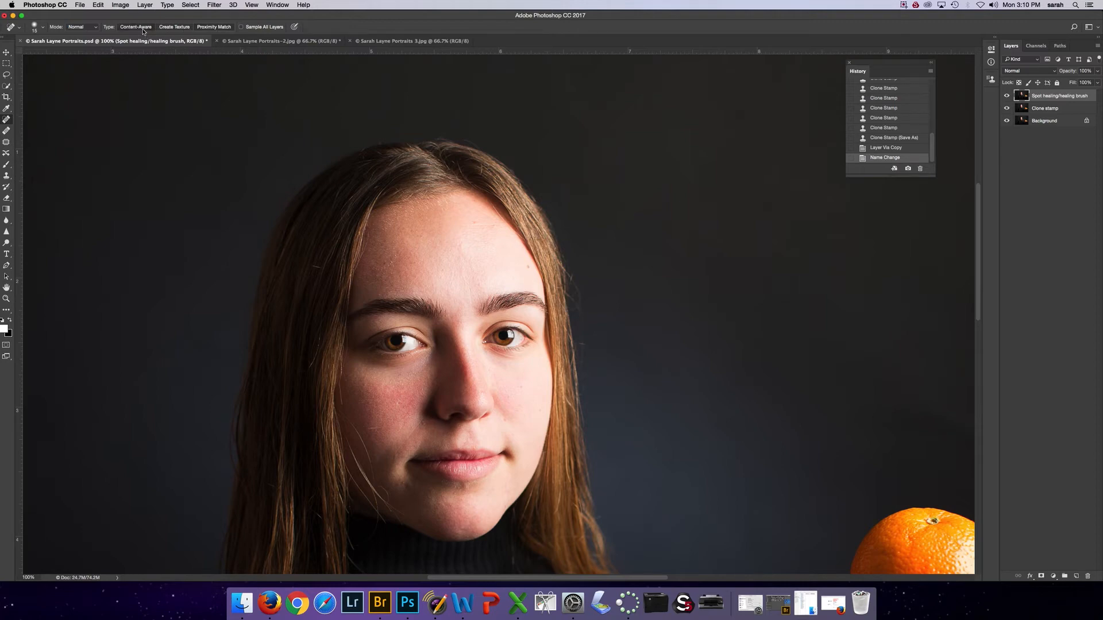
pyautogui.click(207, 27)
pyautogui.click(345, 27)
pyautogui.moveTo(345, 39); pyautogui.dragTo(337, 39)
pyautogui.click(384, 26)
# Heal the blemish on the shadowed cheek between the nose and the corner of the mouth
pyautogui.press('super+plus')
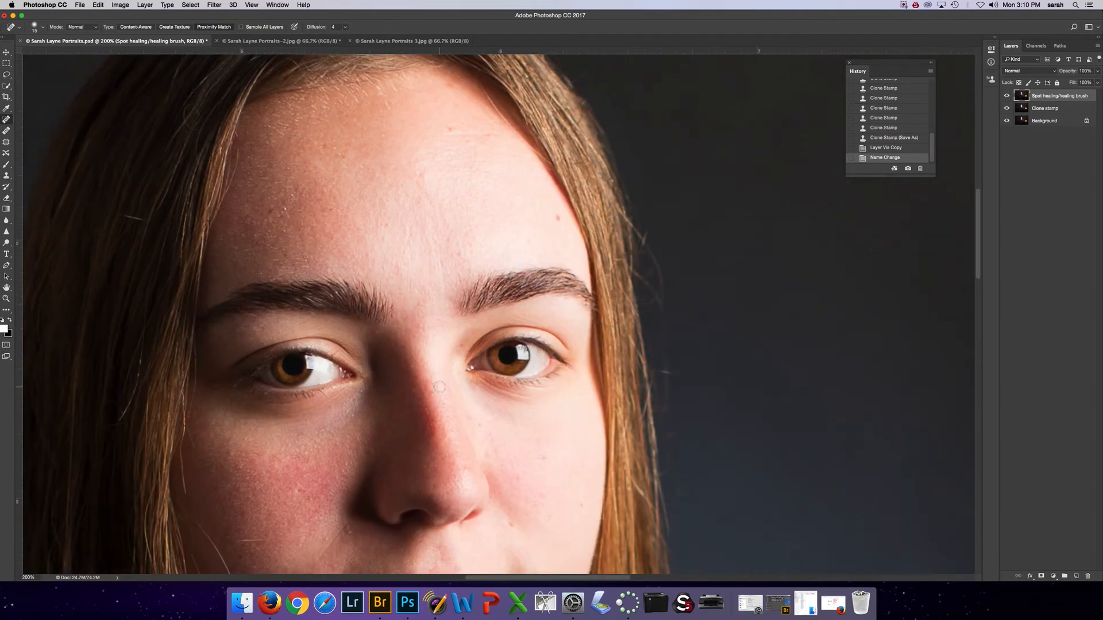
pyautogui.scroll(-5, 443, 394)
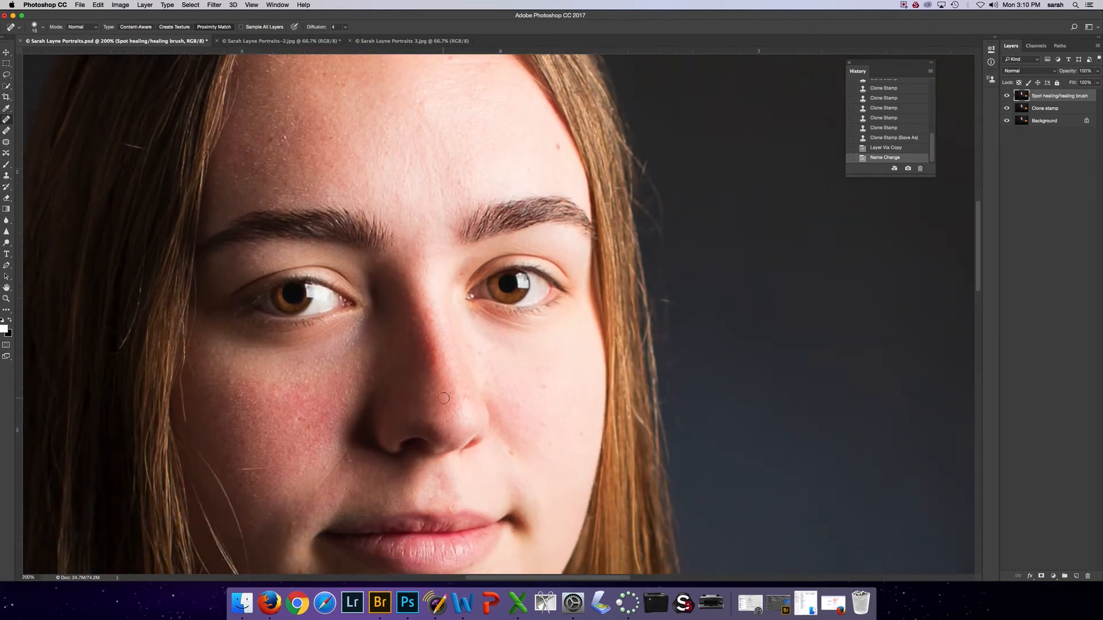
pyautogui.click(348, 444)
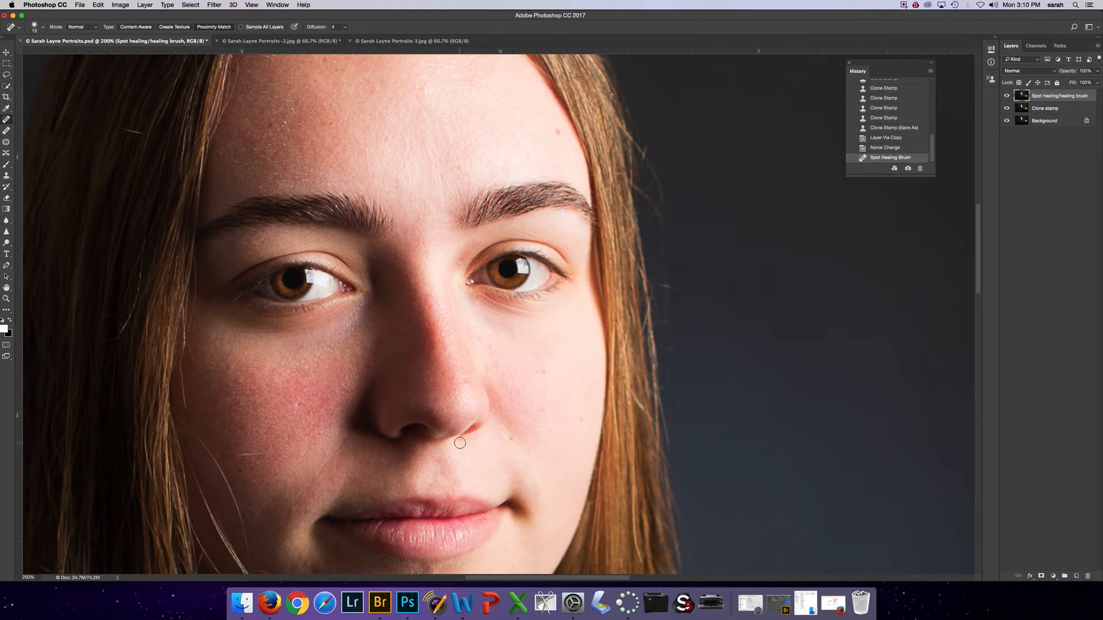
pyautogui.scroll(2, 459, 443)
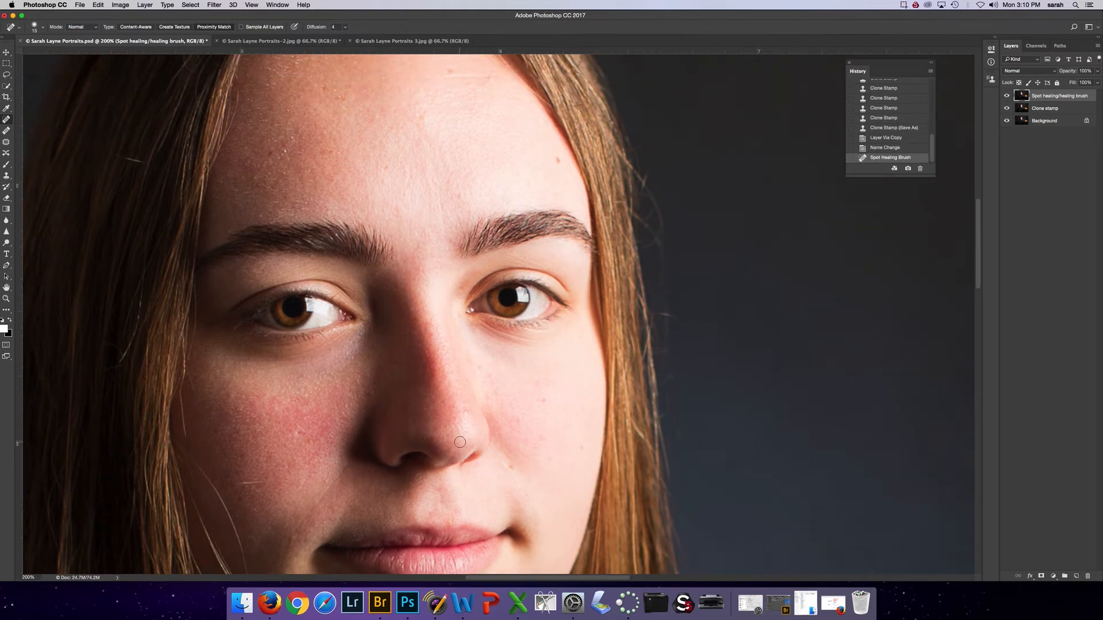
# Heal the small light spots on the shadowed side of the forehead above the eyebrow
pyautogui.click(287, 153)
pyautogui.click(287, 155)
pyautogui.click(293, 139)
pyautogui.click(306, 201)
pyautogui.click(260, 213)
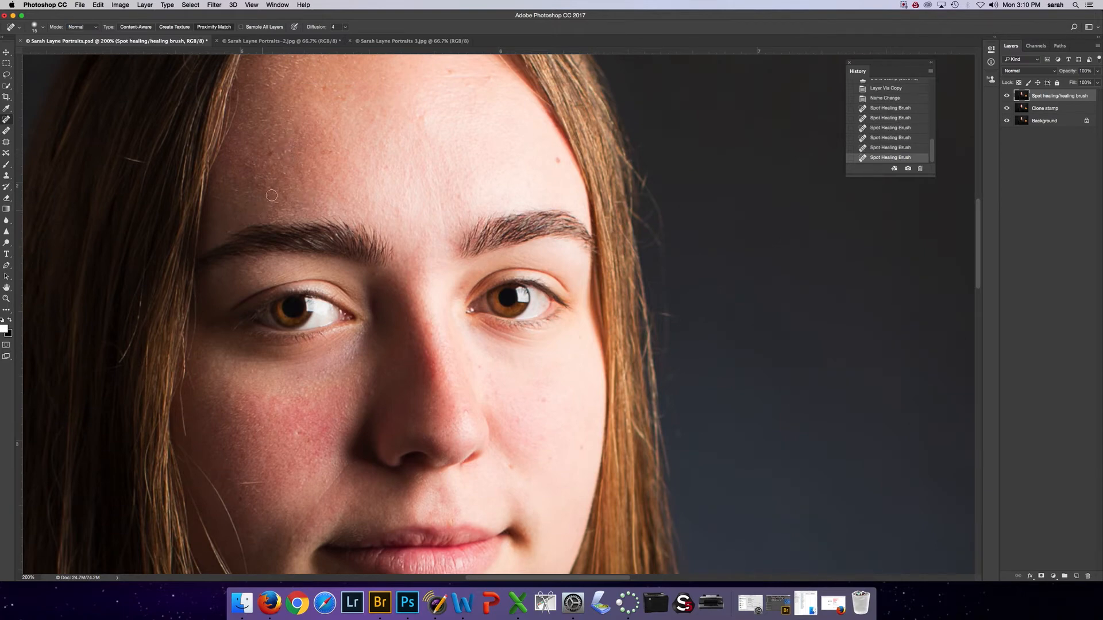
pyautogui.click(269, 152)
pyautogui.click(268, 152)
# Keep Proximity Match as the healing type and heal the mole near the hairline and a spot mid-forehead
pyautogui.scroll(3, 451, 187)
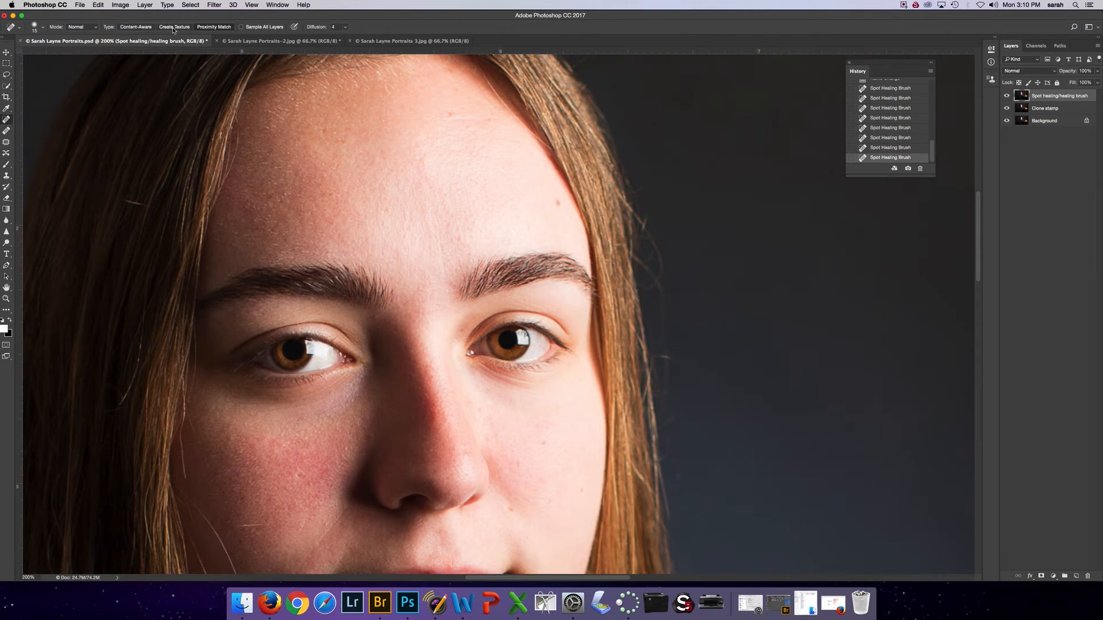
pyautogui.click(174, 27)
pyautogui.click(198, 28)
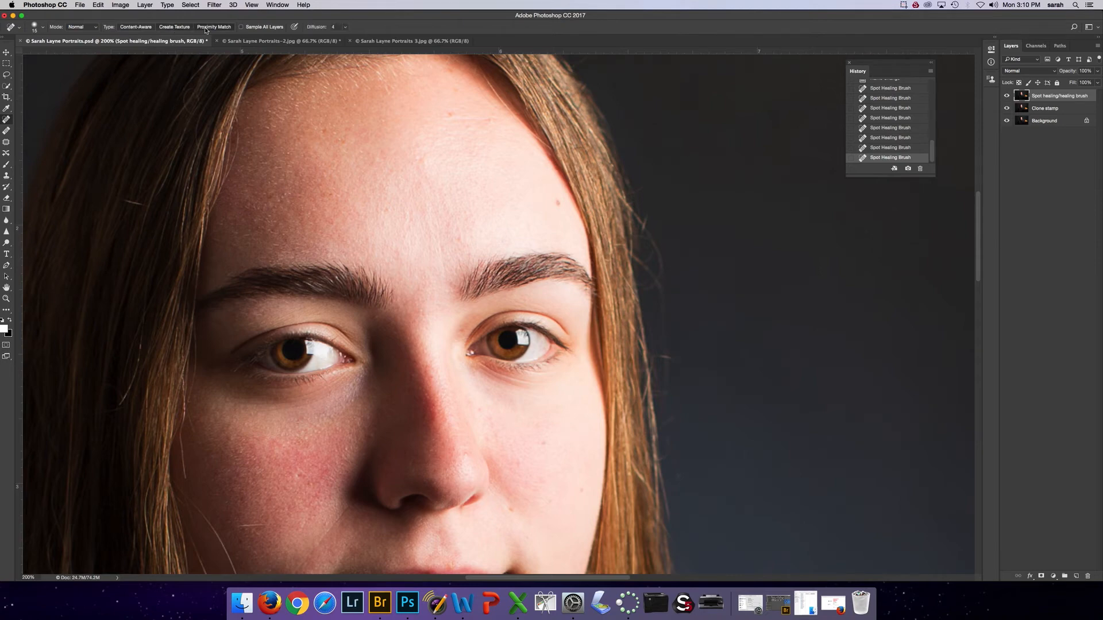
pyautogui.click(560, 204)
pyautogui.click(420, 162)
# Heal the spots on the side of the nose and across the brightly lit cheek
pyautogui.scroll(-1, 459, 233)
pyautogui.scroll(-5, 462, 234)
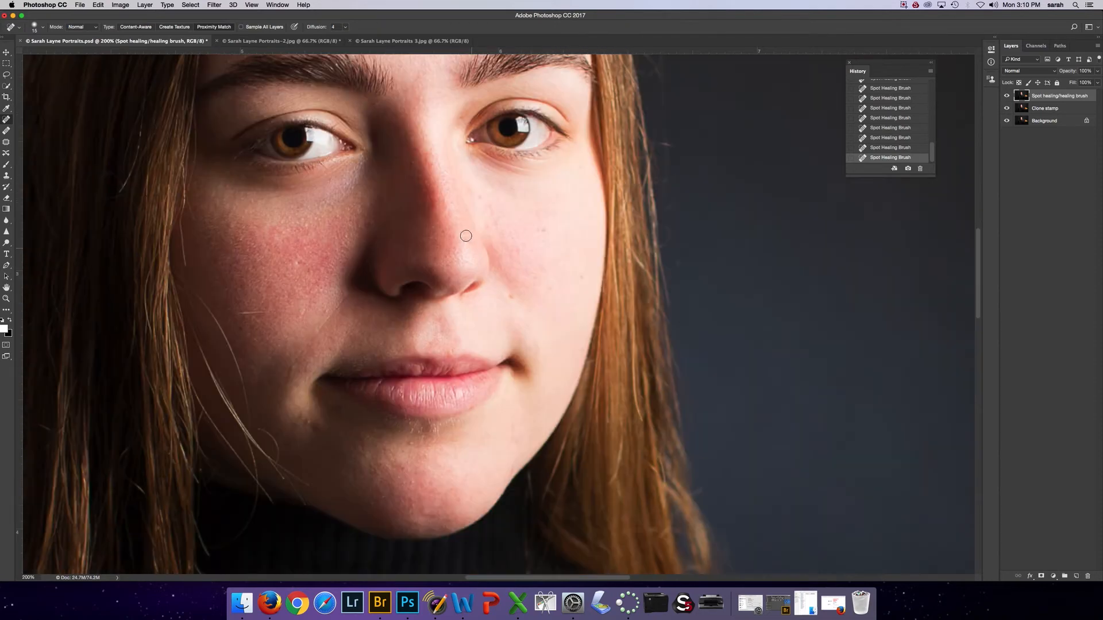
pyautogui.click(468, 244)
pyautogui.click(541, 231)
pyautogui.click(521, 253)
pyautogui.click(539, 272)
pyautogui.click(495, 216)
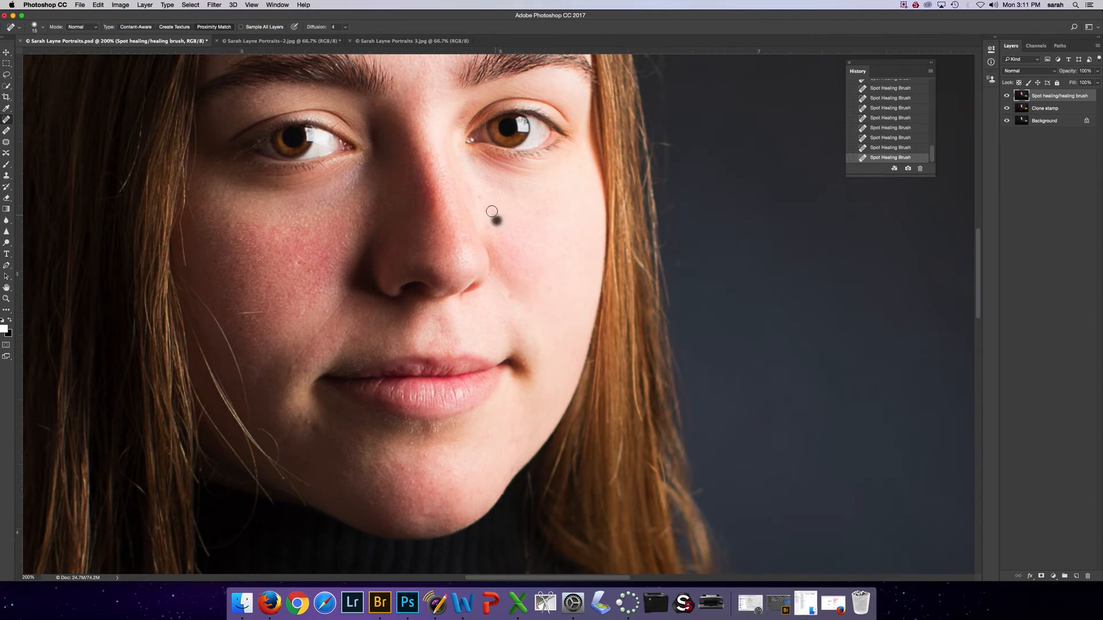
pyautogui.click(507, 238)
# Heal the crease beside the mouth on the shadowed side and the light marks on the redder cheek
pyautogui.moveTo(342, 301); pyautogui.dragTo(312, 345)
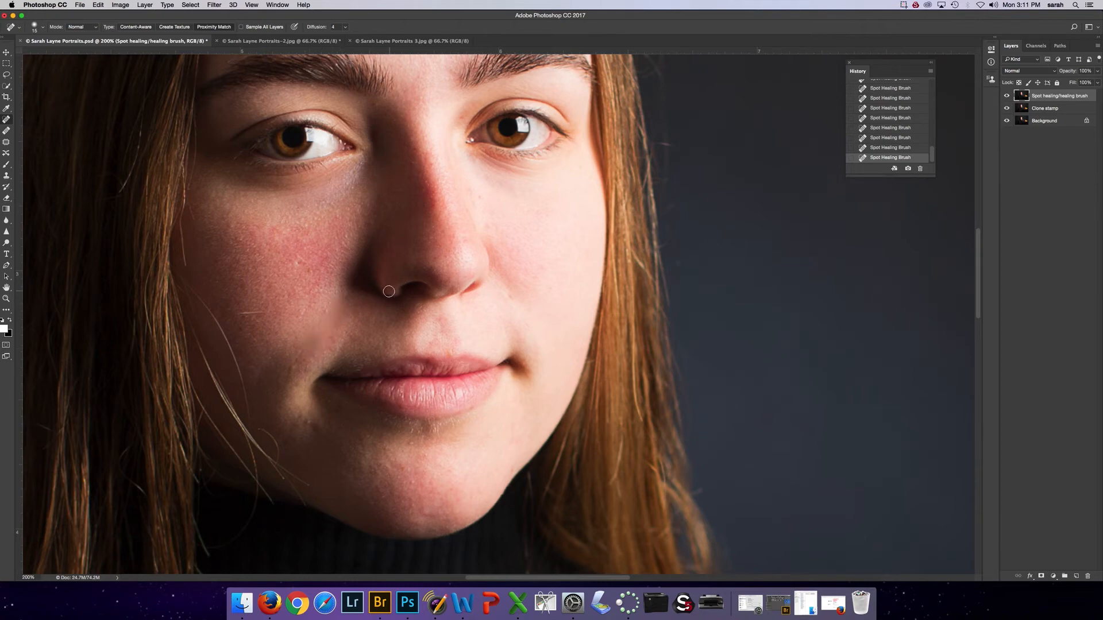
pyautogui.click(351, 311)
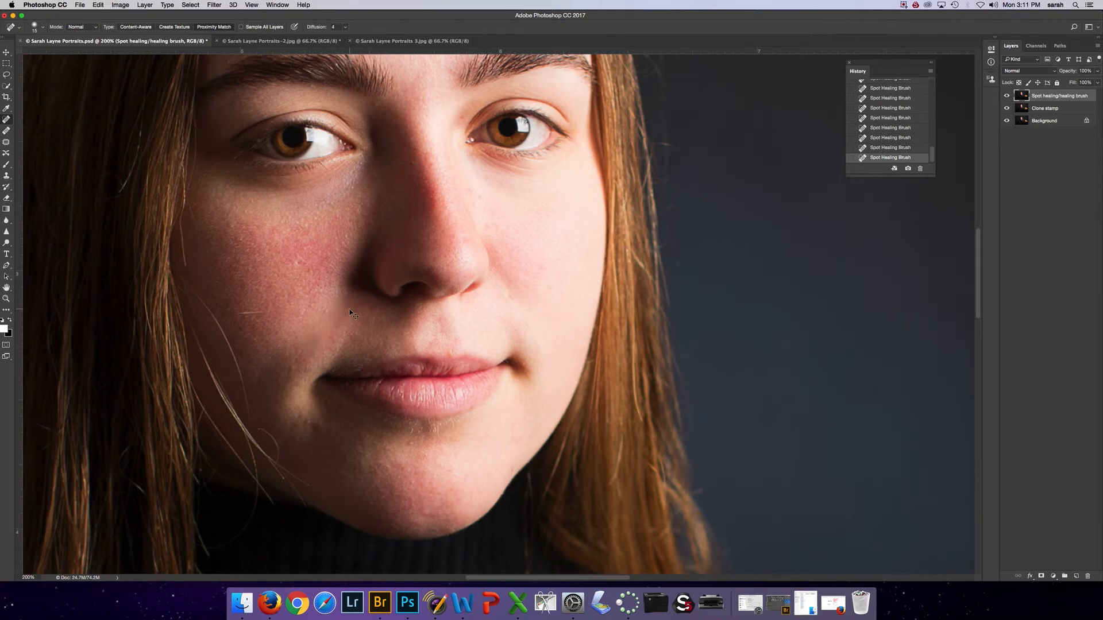
pyautogui.click(252, 314)
pyautogui.click(241, 314)
pyautogui.click(298, 260)
pyautogui.press('super+minus')
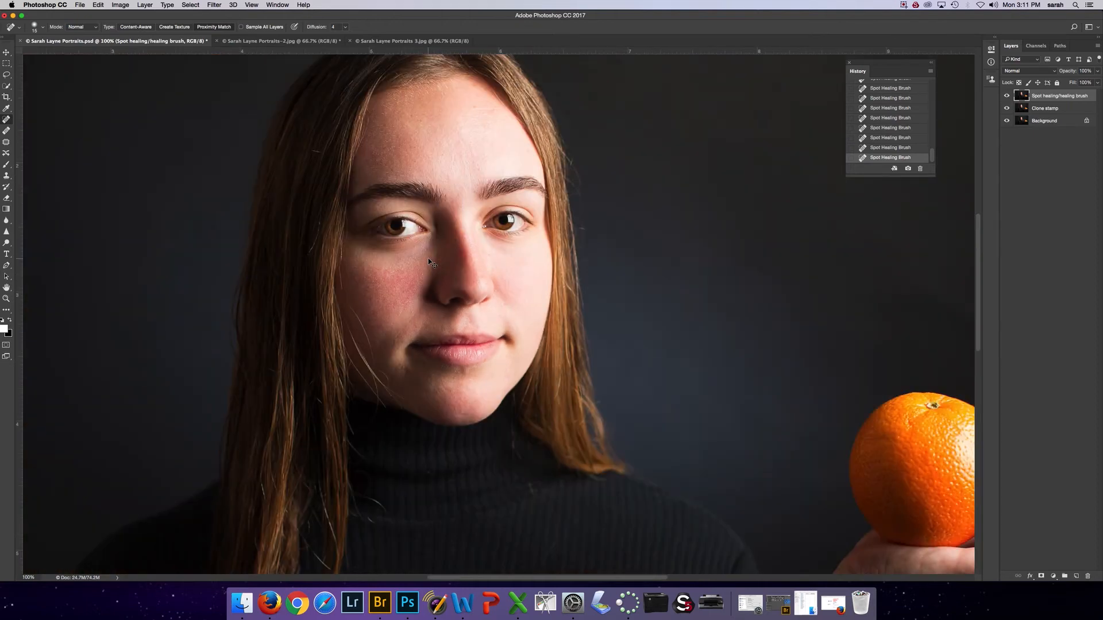
pyautogui.press('super+equal')
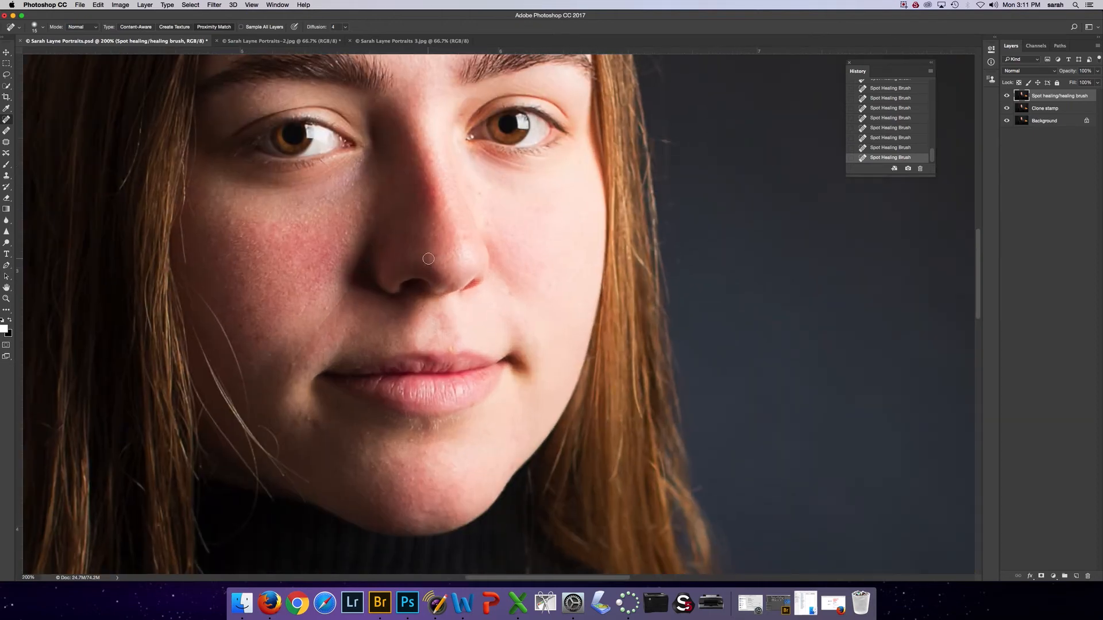
# Switch to the Healing Brush with a sampled source and reduce its brush size to 35 px
pyautogui.click(6, 132)
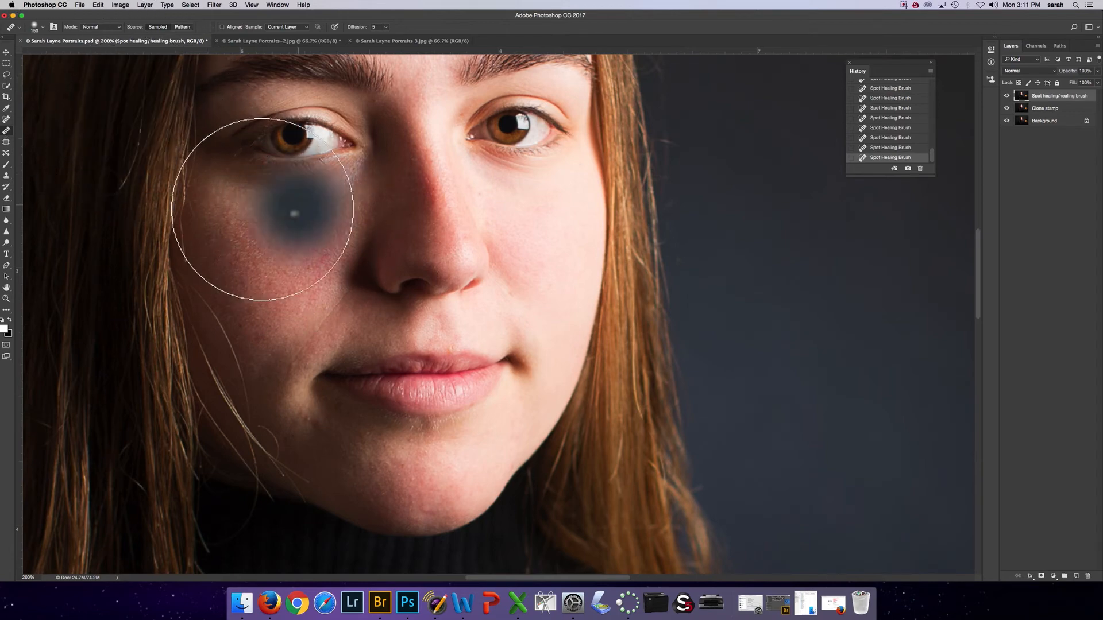
pyautogui.press('[')
pyautogui.press('[')
pyautogui.press('[')
pyautogui.press('[')
pyautogui.press('[')
pyautogui.press('[')
pyautogui.press('[')
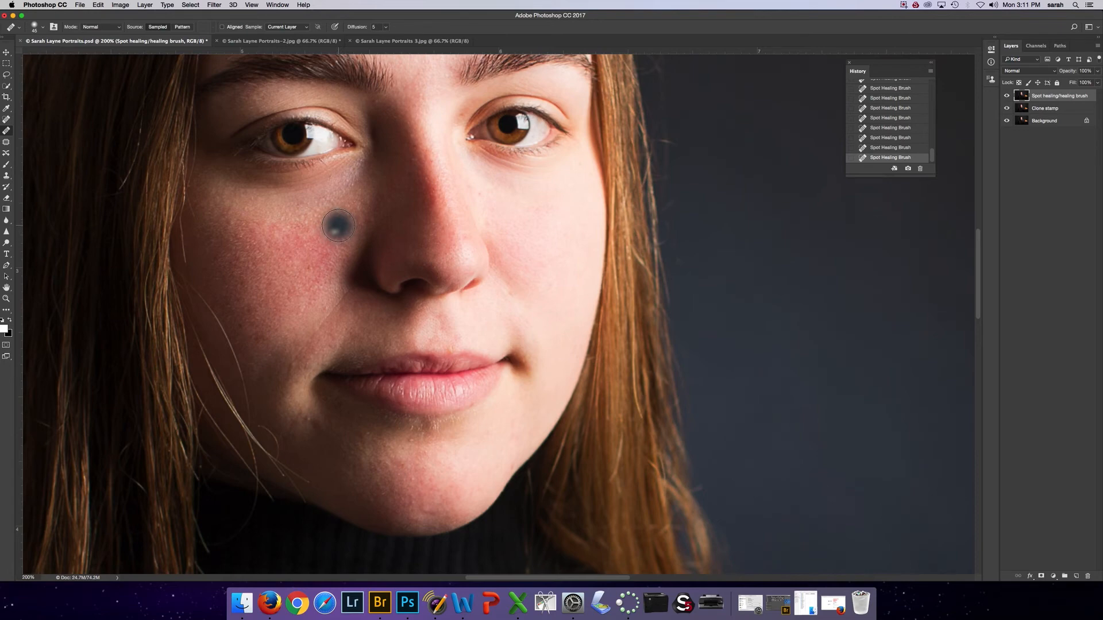
pyautogui.press('[')
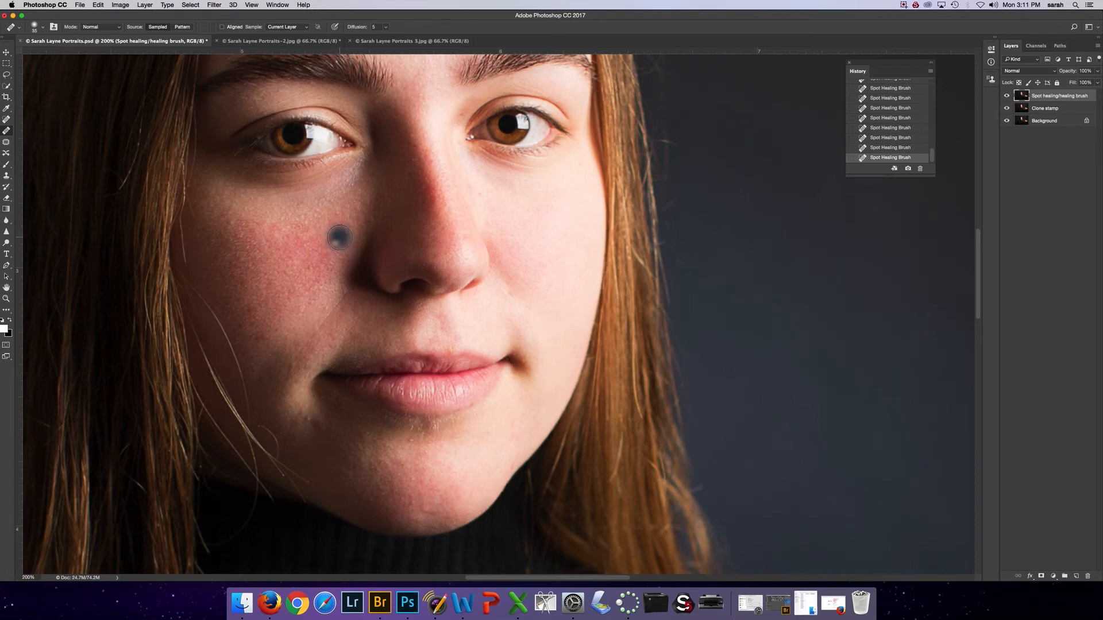
pyautogui.click(339, 237)
# Shrink the Healing Brush further to suit small blemishes and set its Diffusion to 4
pyautogui.click(42, 29)
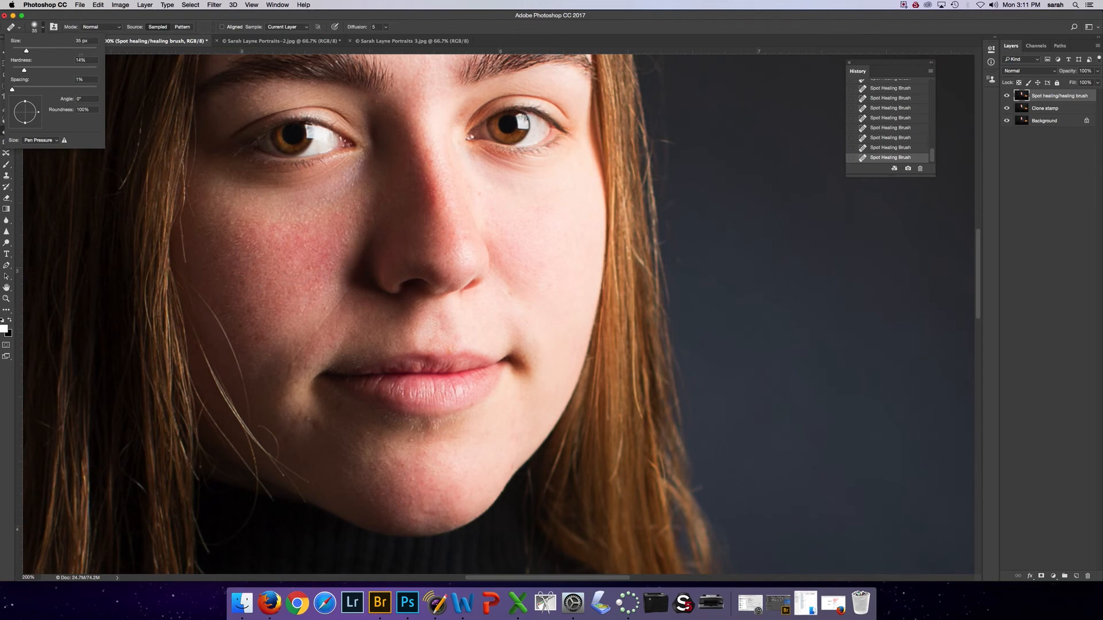
pyautogui.moveTo(26, 50); pyautogui.dragTo(22, 51)
pyautogui.moveTo(22, 51); pyautogui.dragTo(21, 52)
pyautogui.click(71, 16)
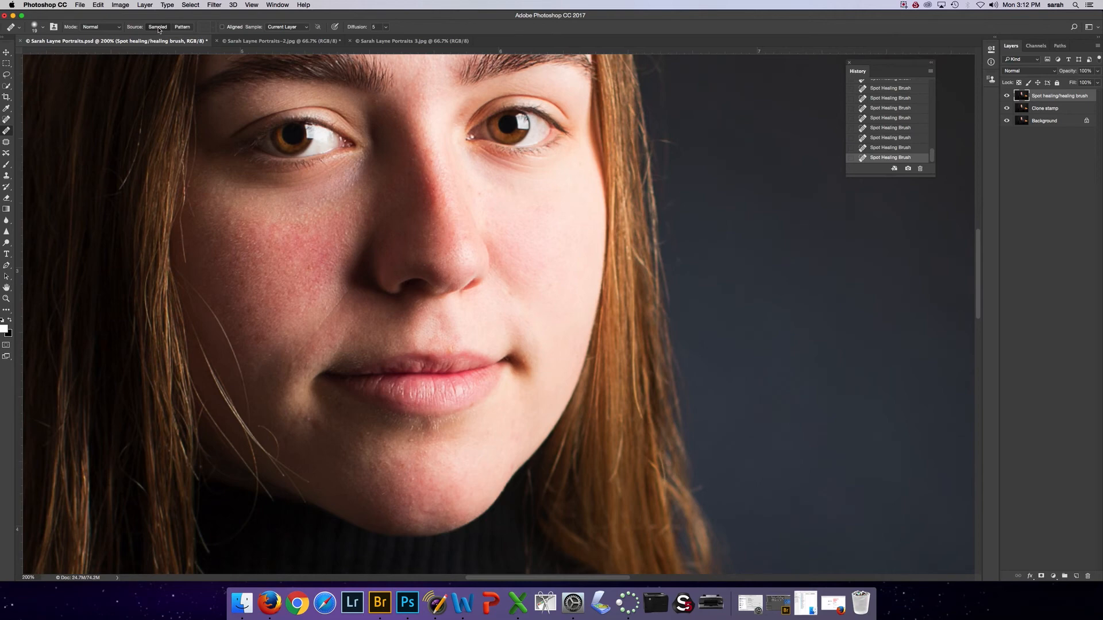
pyautogui.click(387, 28)
pyautogui.moveTo(387, 38); pyautogui.dragTo(380, 38)
# Heal the spot below the shadowed mouth corner and the marks on the lower cheek, sampling clean cheek skin
pyautogui.click(321, 421)
pyautogui.hotkey('ctrl', 'z')
pyautogui.click(314, 424)
pyautogui.keyDown('alt'); pyautogui.click(253, 299); pyautogui.keyUp('alt')
pyautogui.click(274, 327)
pyautogui.click(261, 339)
pyautogui.click(265, 338)
# Sample clean forehead skin and heal the fine light lines across the brightly lit upper forehead
pyautogui.scroll(5, 295, 415)
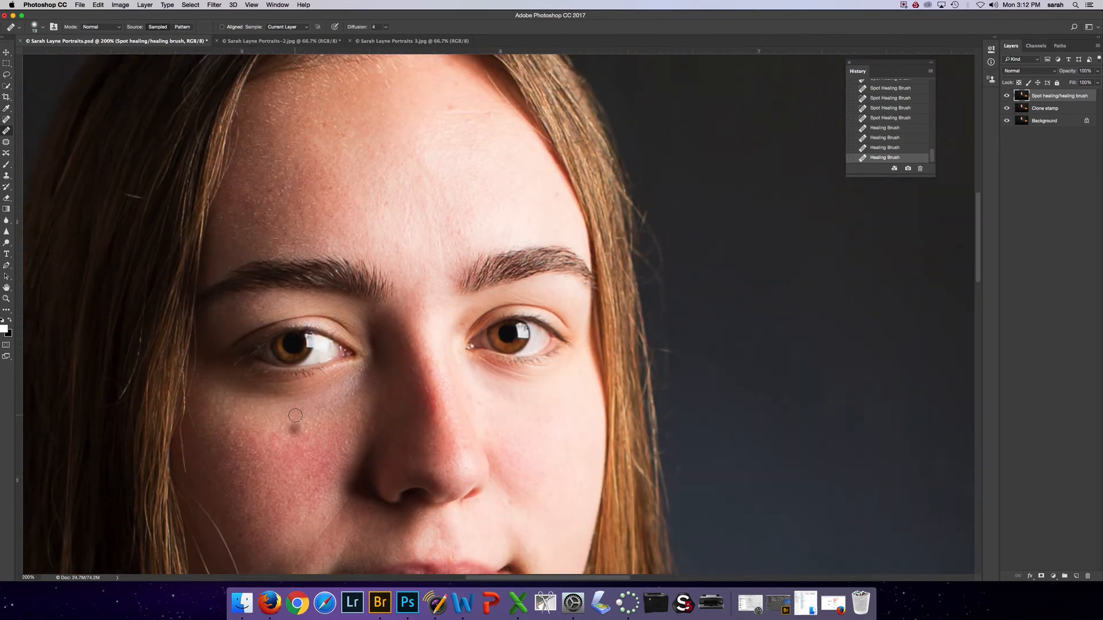
pyautogui.scroll(1, 295, 415)
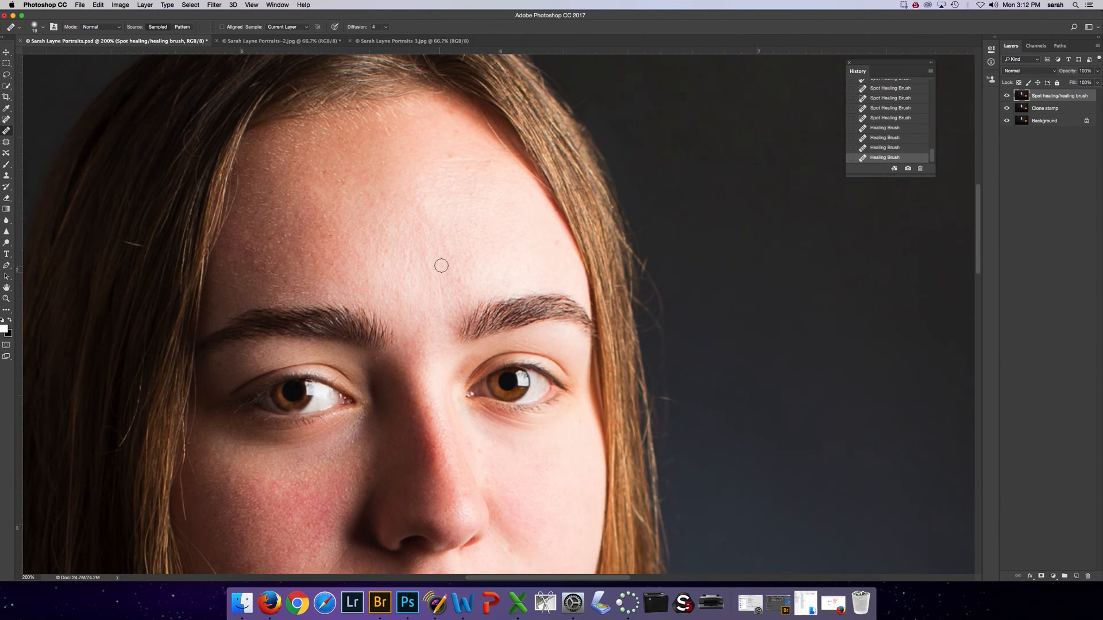
pyautogui.keyDown('alt'); pyautogui.click(459, 176); pyautogui.keyUp('alt')
pyautogui.moveTo(492, 162); pyautogui.dragTo(454, 165)
pyautogui.click(453, 159)
# Sample mid-forehead skin and heal the spots mid-forehead, on its shadowed side and just below the hairline
pyautogui.keyDown('alt'); pyautogui.click(384, 237); pyautogui.keyUp('alt')
pyautogui.click(387, 251)
pyautogui.click(330, 170)
pyautogui.click(439, 136)
pyautogui.click(440, 138)
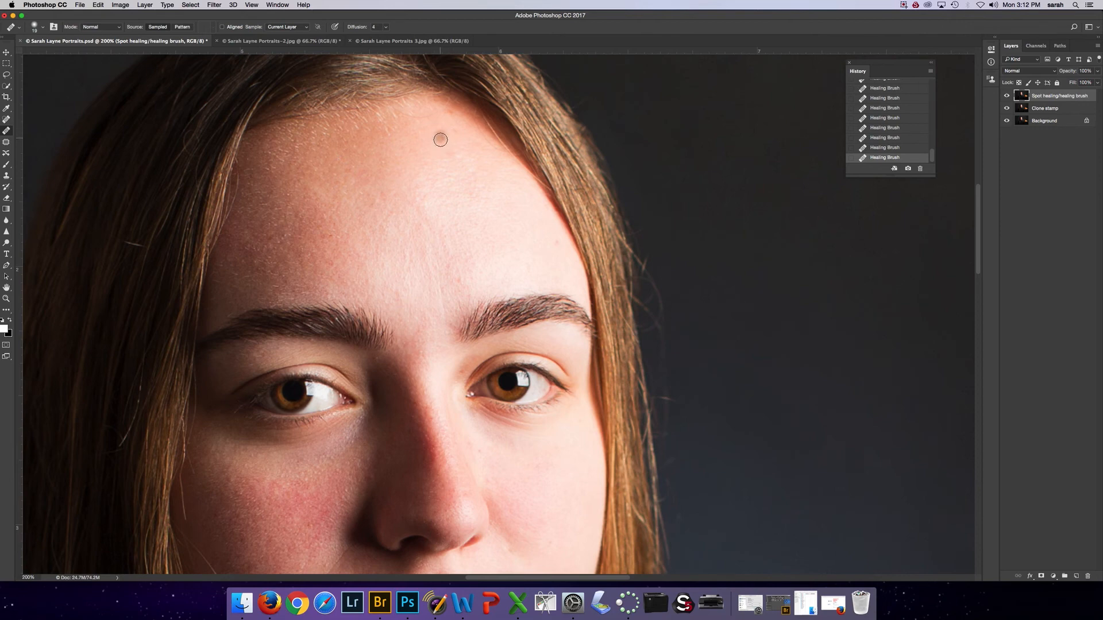
# Sample skin above the brightly lit eyebrow and heal the spots beside its inner end and on the chin
pyautogui.keyDown('alt'); pyautogui.click(470, 264); pyautogui.keyUp('alt')
pyautogui.click(460, 279)
pyautogui.click(455, 267)
pyautogui.scroll(-2, 409, 304)
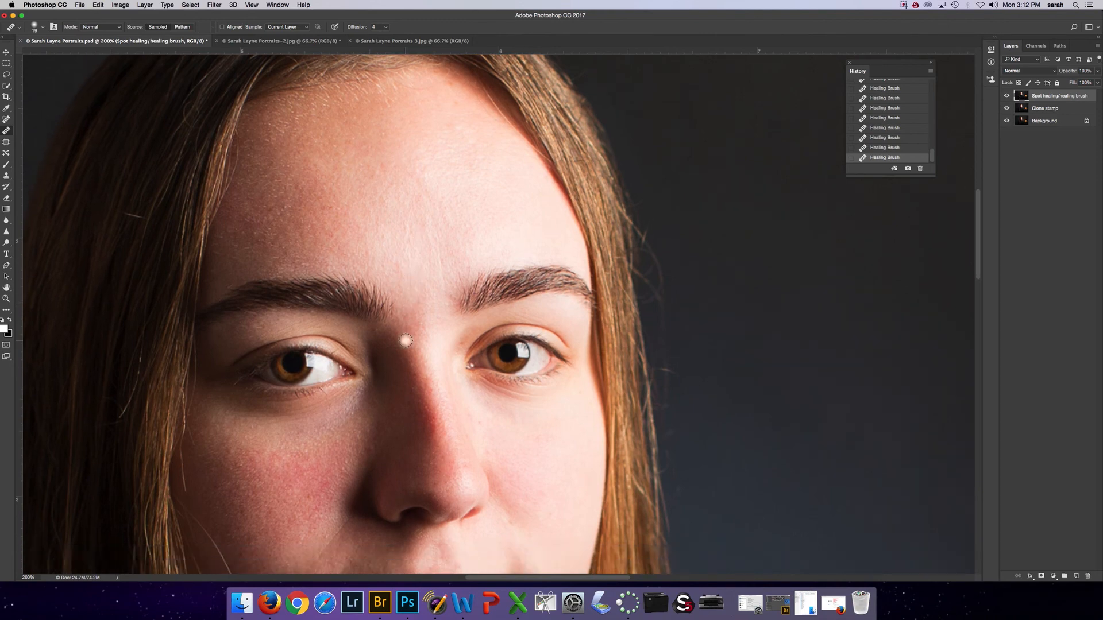
pyautogui.scroll(-14, 406, 340)
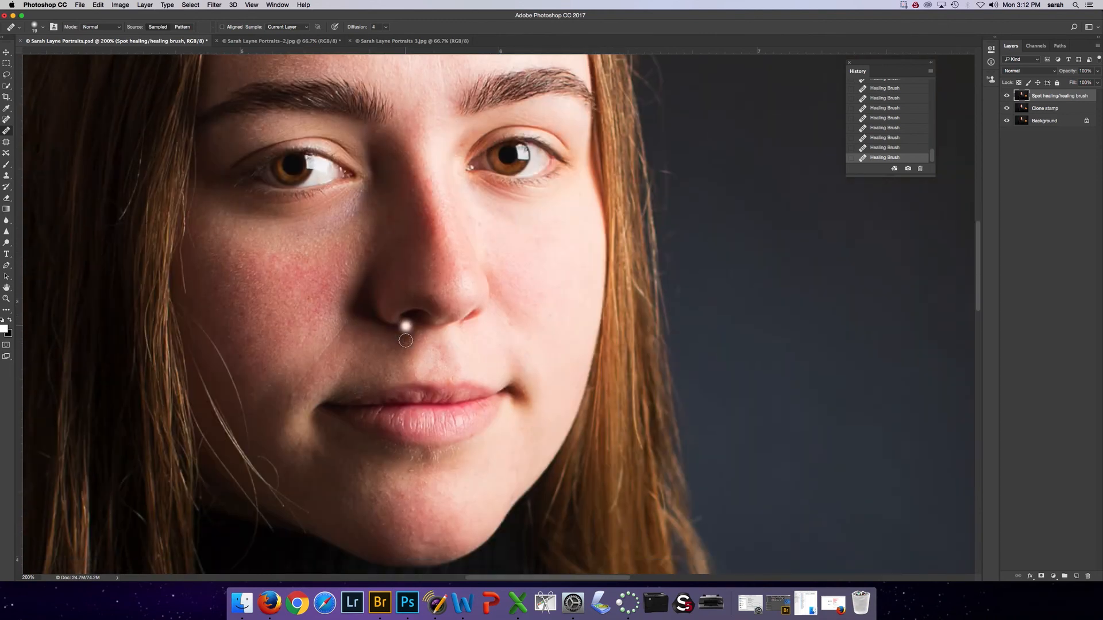
pyautogui.click(429, 511)
# Compare the whole portrait with the Spot healing/healing brush and Clone stamp layers hidden and shown
pyautogui.press('super+minus')
pyautogui.press('super+minus')
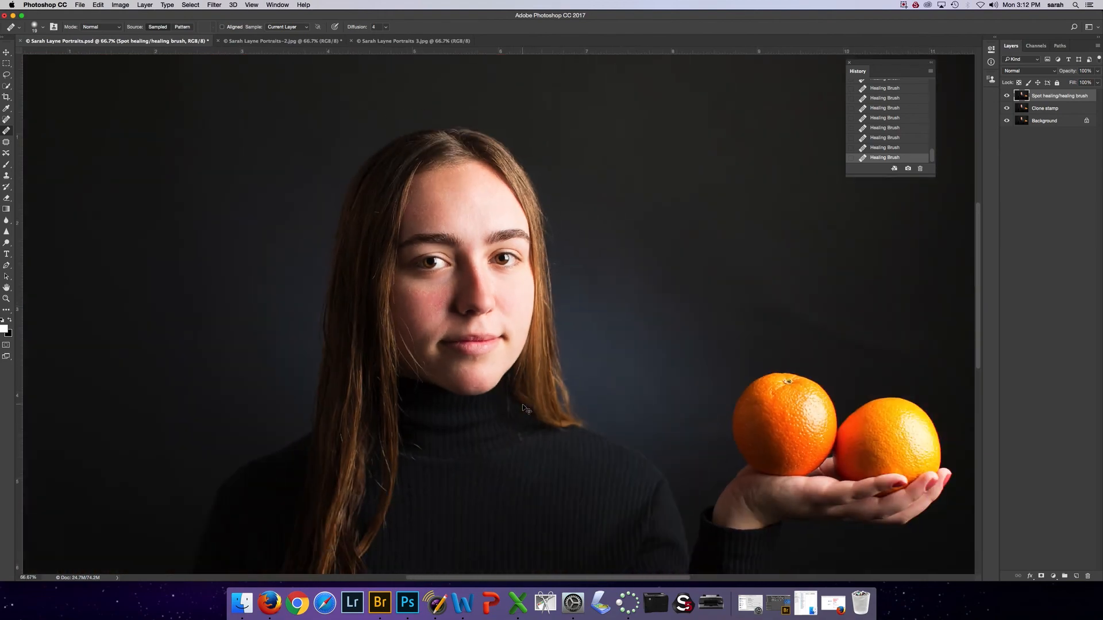
pyautogui.press('super+BackSpace')
pyautogui.press('super+z')
pyautogui.click(1006, 96)
pyautogui.click(1007, 96)
pyautogui.click(1007, 97)
pyautogui.click(1007, 96)
pyautogui.click(1007, 96)
pyautogui.click(1007, 96)
pyautogui.click(1007, 109)
pyautogui.click(1007, 96)
pyautogui.click(1007, 108)
pyautogui.click(1006, 109)
pyautogui.click(1007, 109)
pyautogui.click(1006, 96)
pyautogui.click(1007, 99)
# Compare the face at 100% with the Spot healing/healing brush layer hidden and shown, leaving the layer visible
pyautogui.press('super+1')
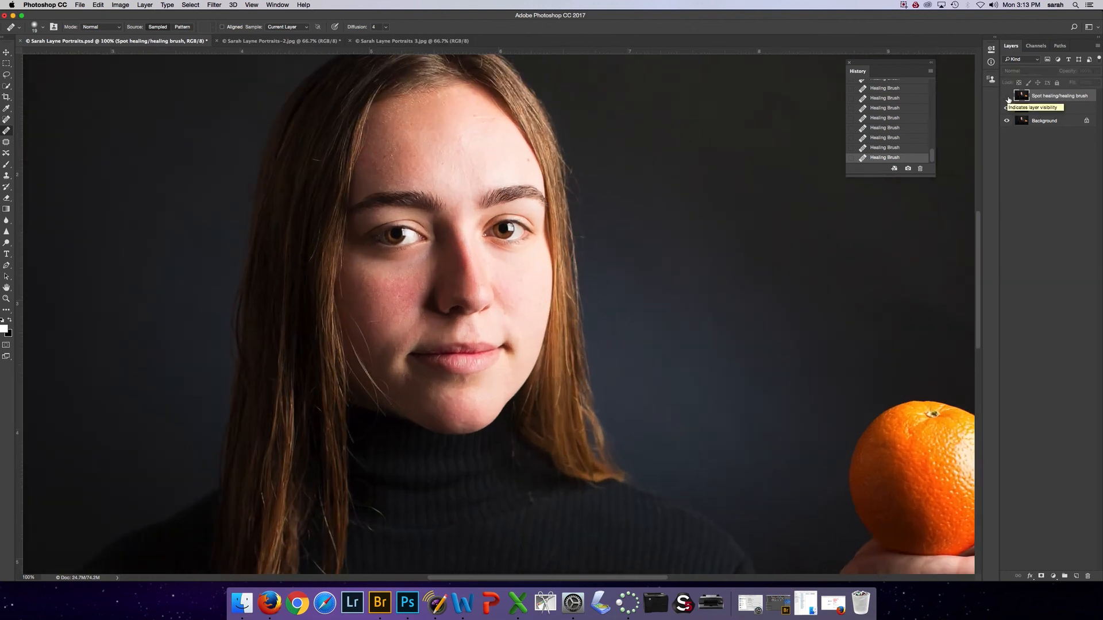
pyautogui.click(1007, 96)
pyautogui.click(1007, 98)
pyautogui.click(1008, 98)
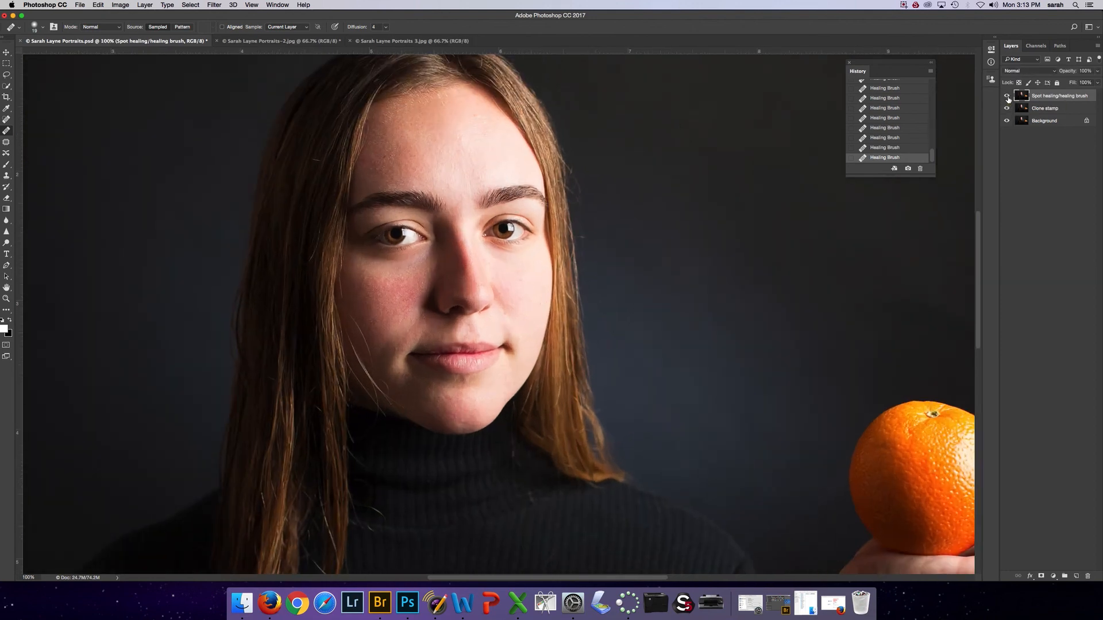
pyautogui.click(1008, 98)
pyautogui.click(1008, 98)
pyautogui.press('super+minus')
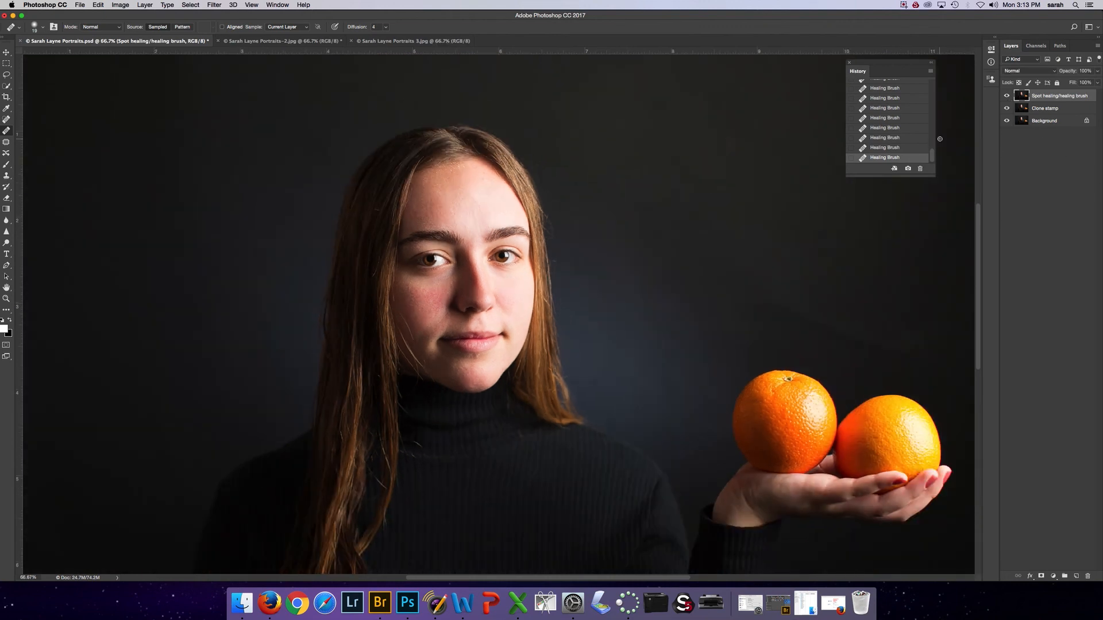
# Check the Save As options for the Photoshop format with Layers included, and save the retouched portrait
pyautogui.click(80, 4)
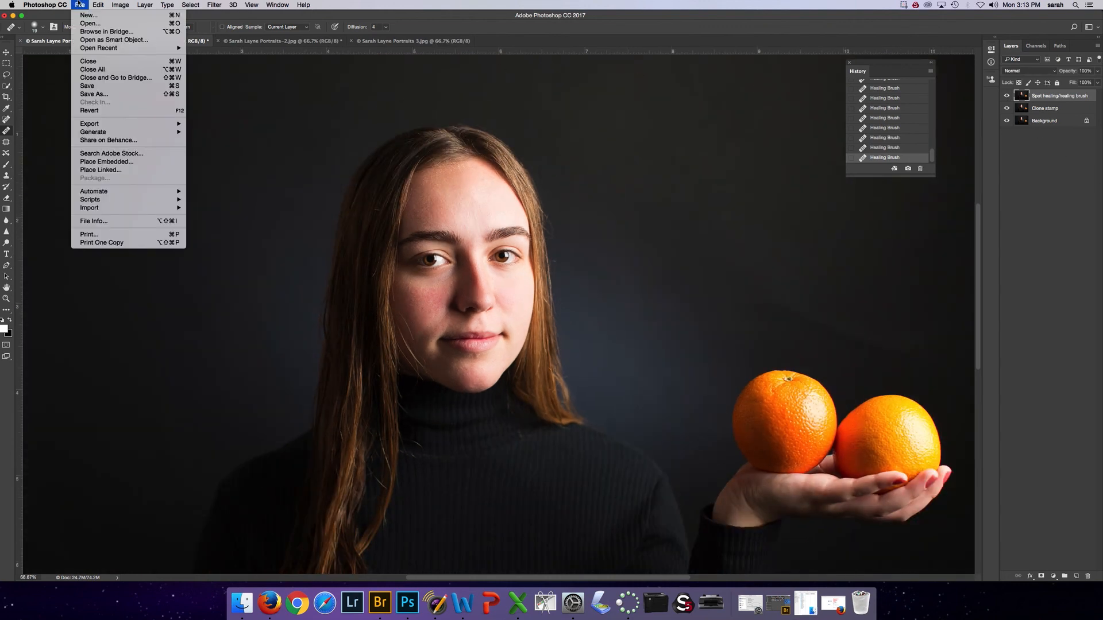
pyautogui.click(103, 95)
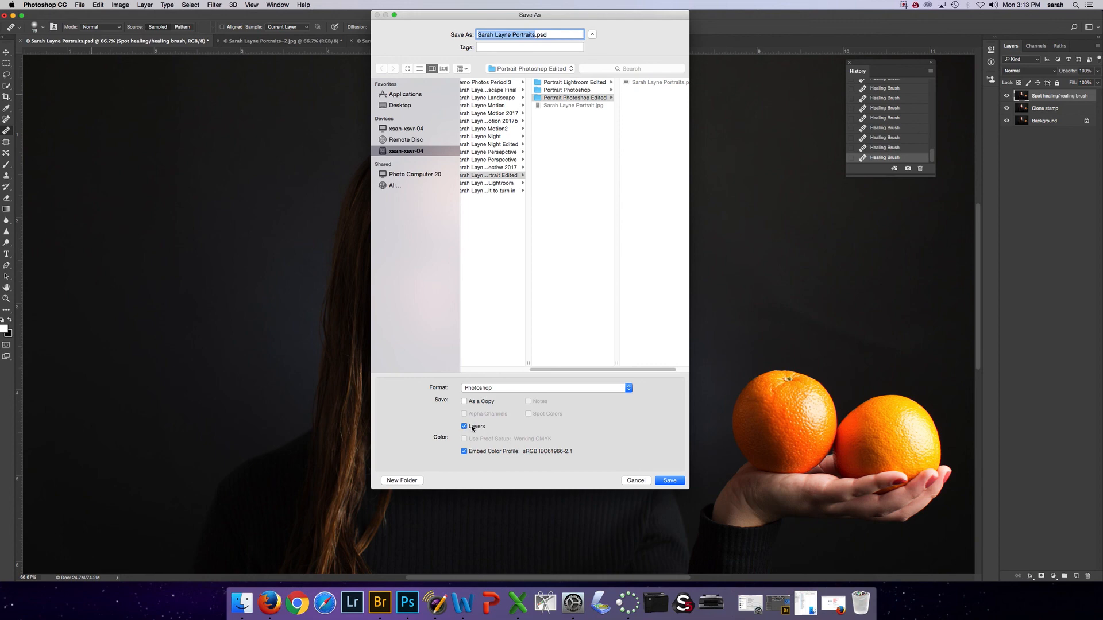
pyautogui.click(636, 481)
pyautogui.press('super+shift+s')
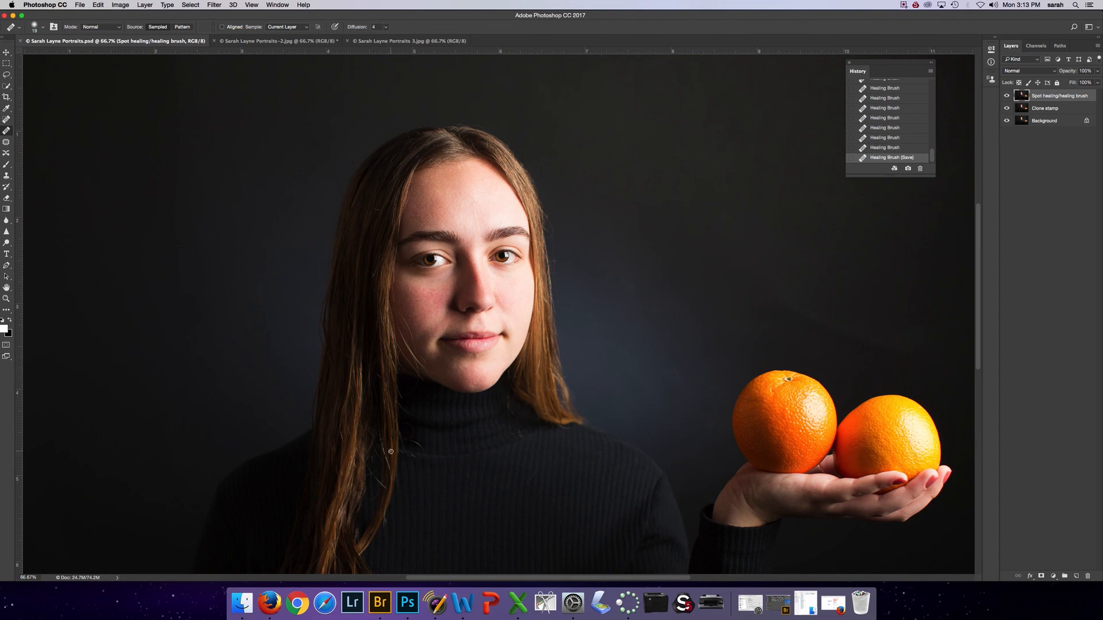
pyautogui.click(436, 603)
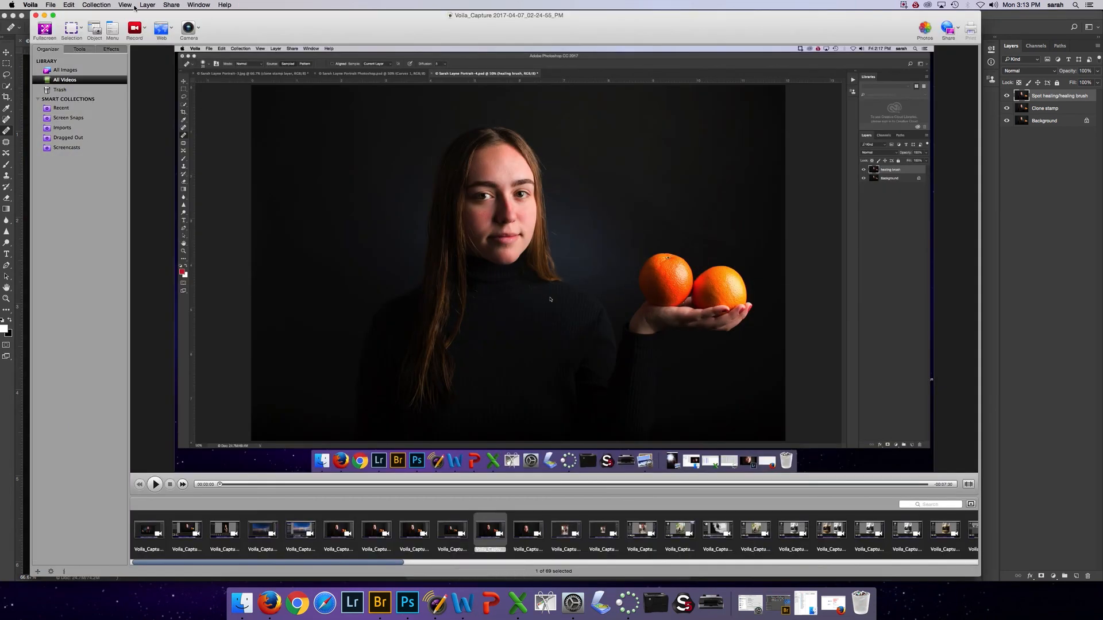